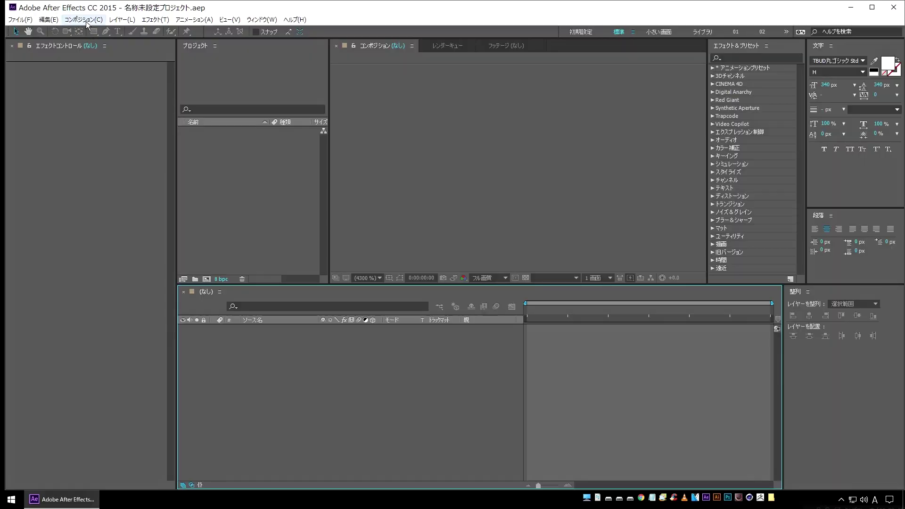
Create a 1920×1080, 10-second composition named P_01.
click(86, 21)
click(92, 29)
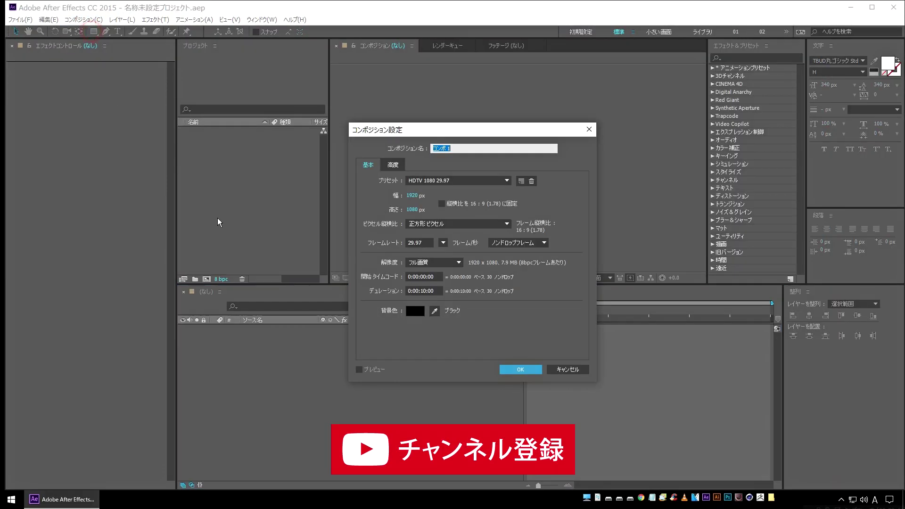
text(P_01)
click(511, 369)
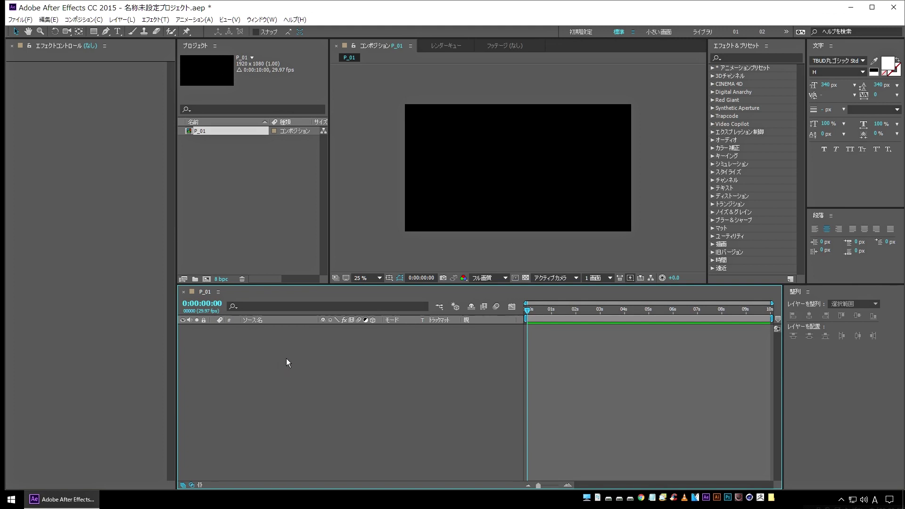
Add a full-frame red solid layer to P_01.
click(121, 20)
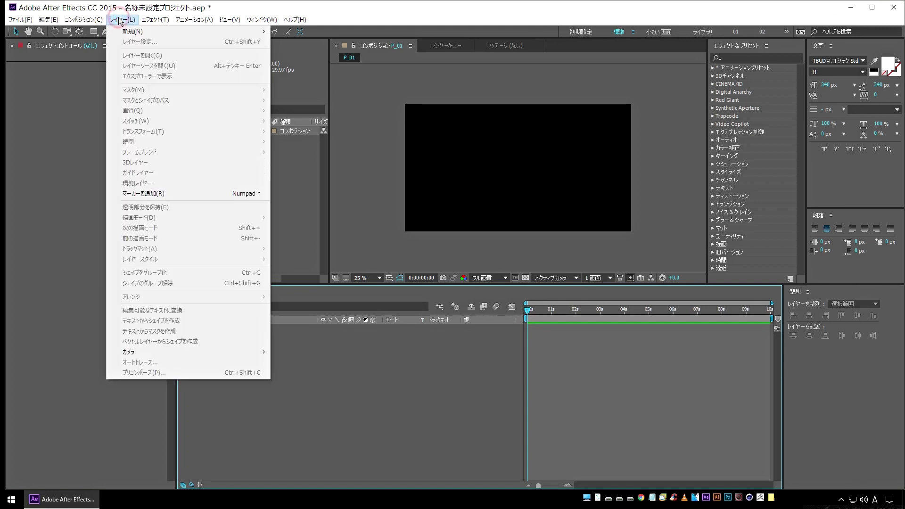
mouse_move(132, 31)
click(319, 42)
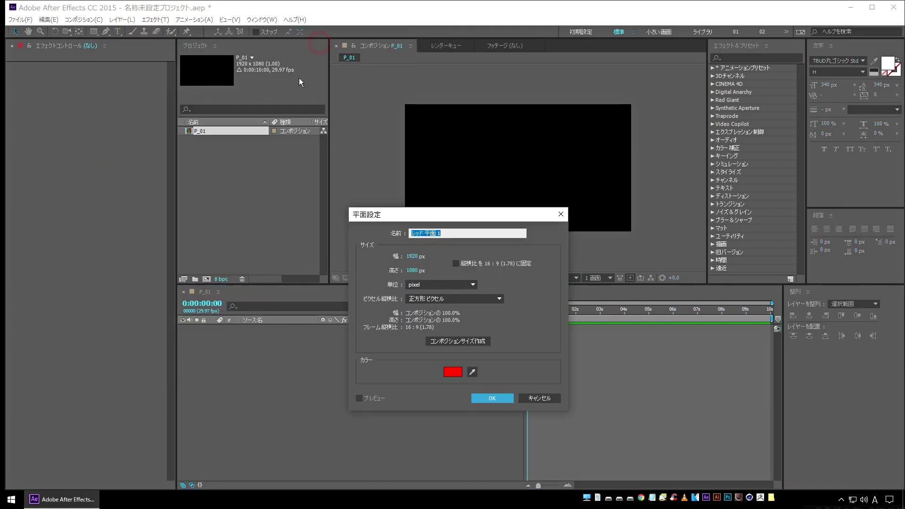
click(492, 398)
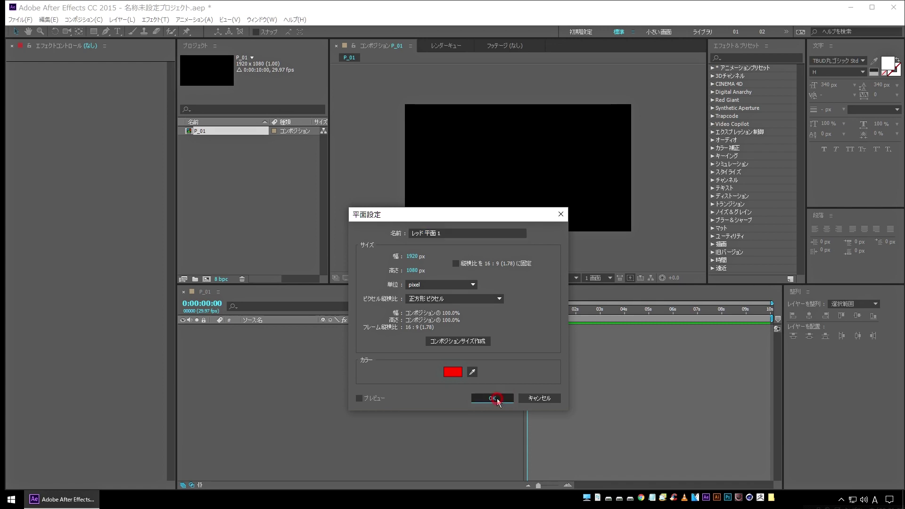
click(331, 393)
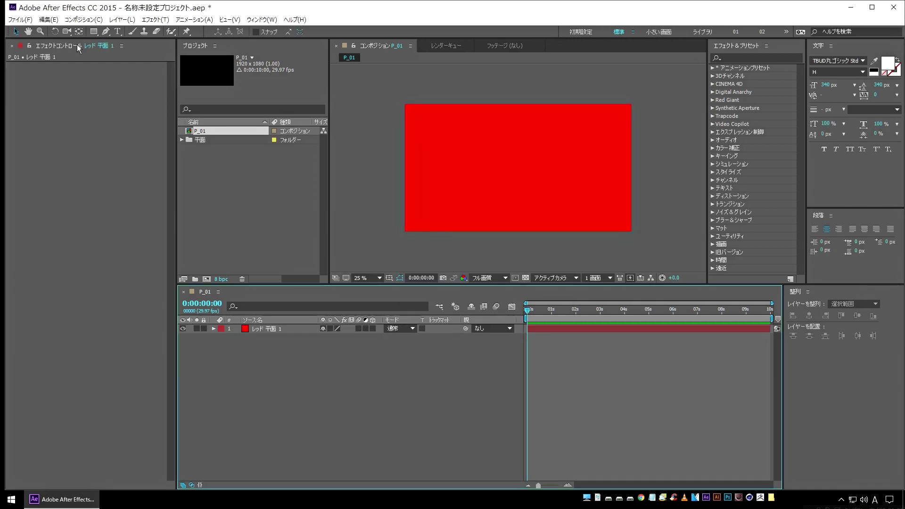
click(84, 19)
Create a new 1920×1080 composition named cut_01.
click(99, 30)
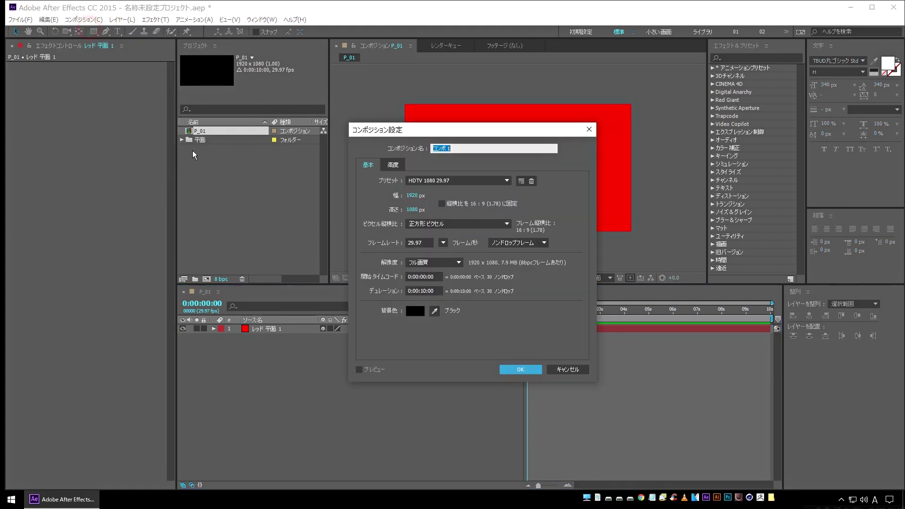
text(cut)
click(530, 370)
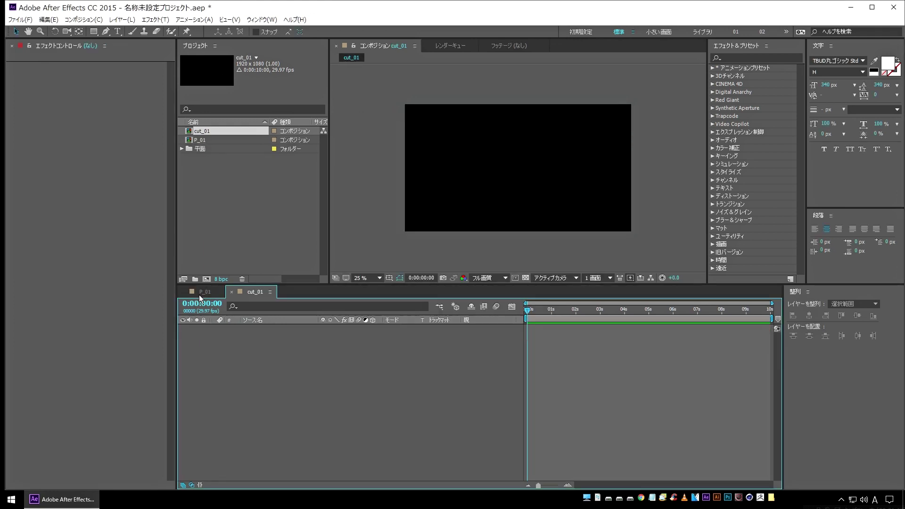
Put the cut_01 timeline first and nest P_01 inside it as a layer.
click(204, 292)
drag(241, 292, 196, 292)
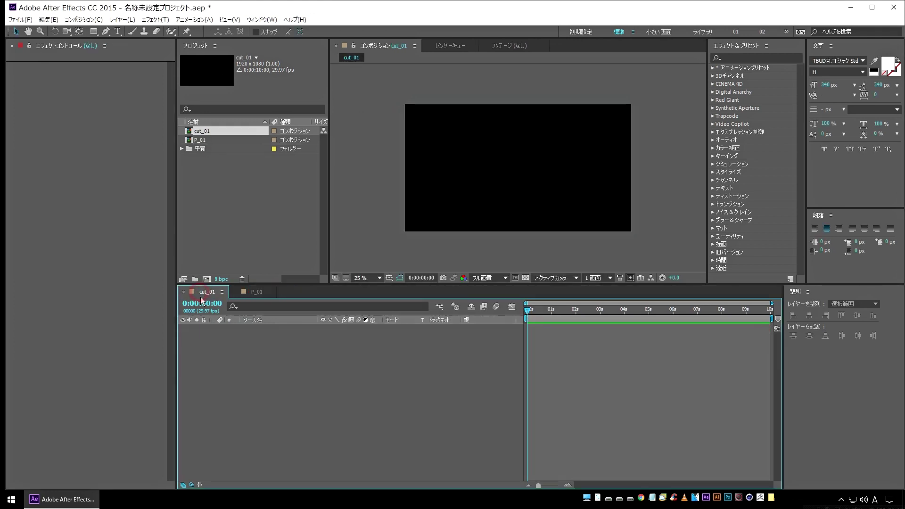
click(198, 140)
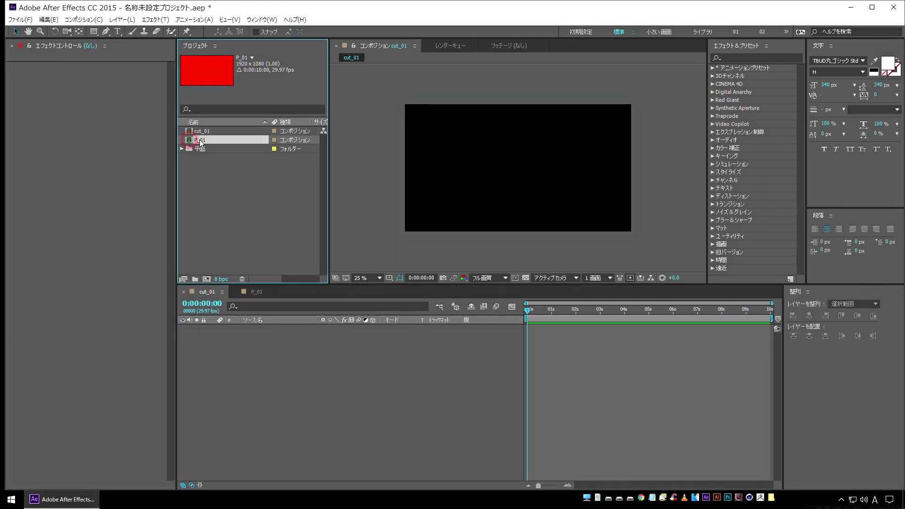
drag(199, 141, 281, 355)
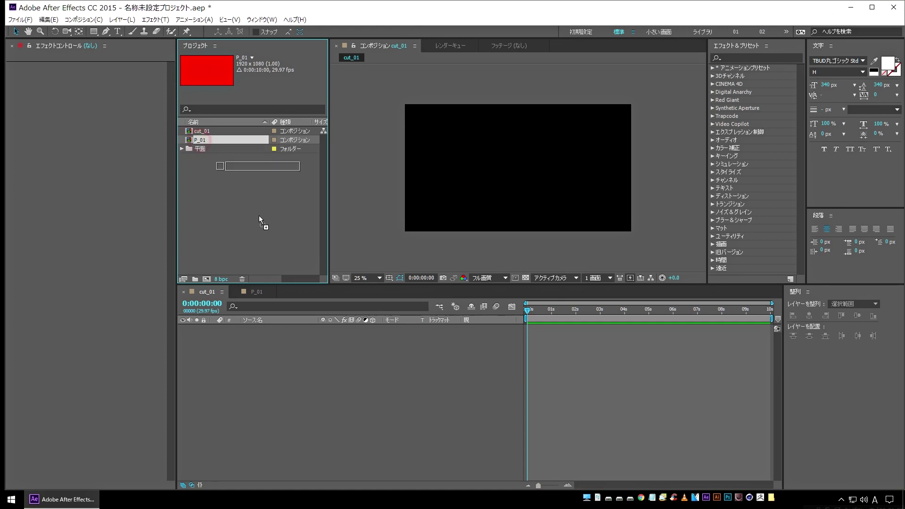
click(283, 361)
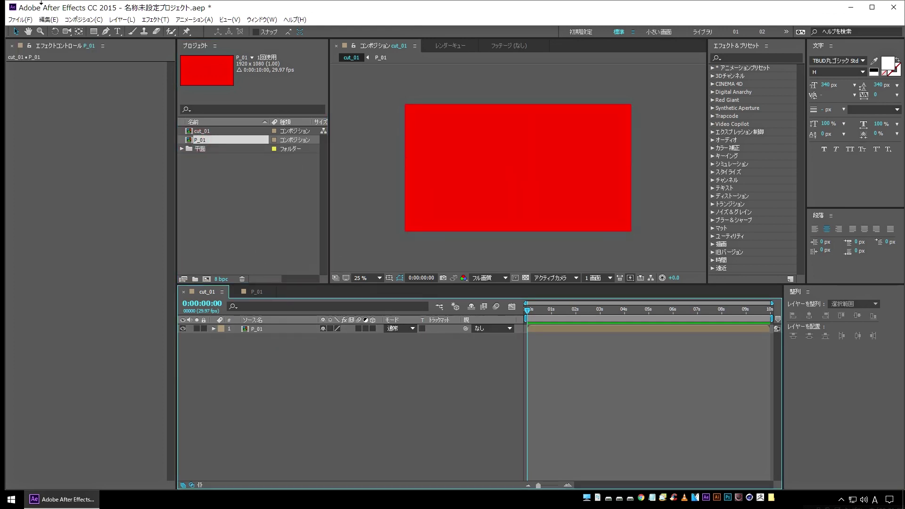
Draw a small square shape layer over the red frame with the Rectangle tool.
click(94, 32)
drag(483, 157, 511, 175)
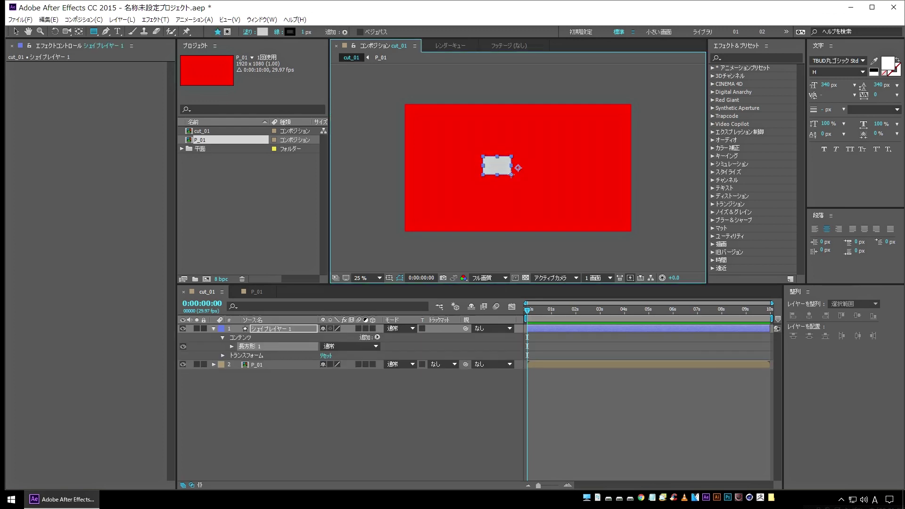
drag(511, 174, 495, 173)
click(270, 329)
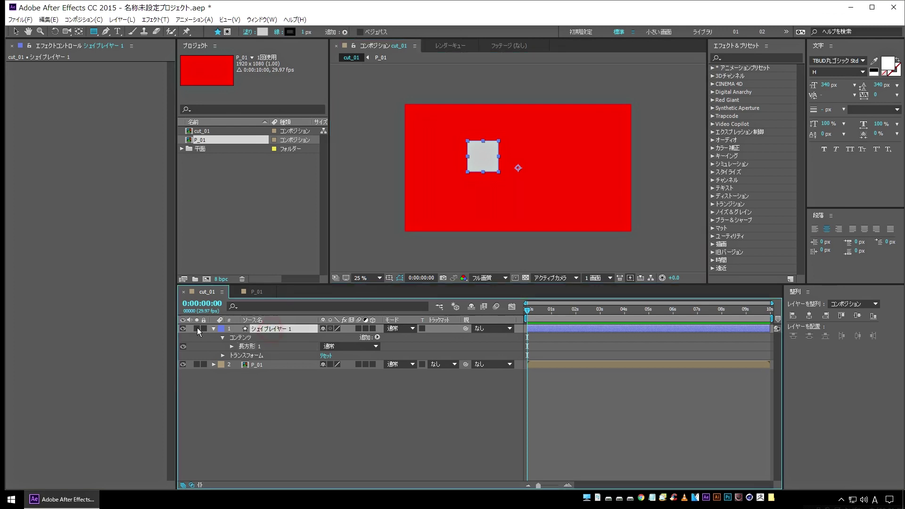
click(213, 328)
click(16, 31)
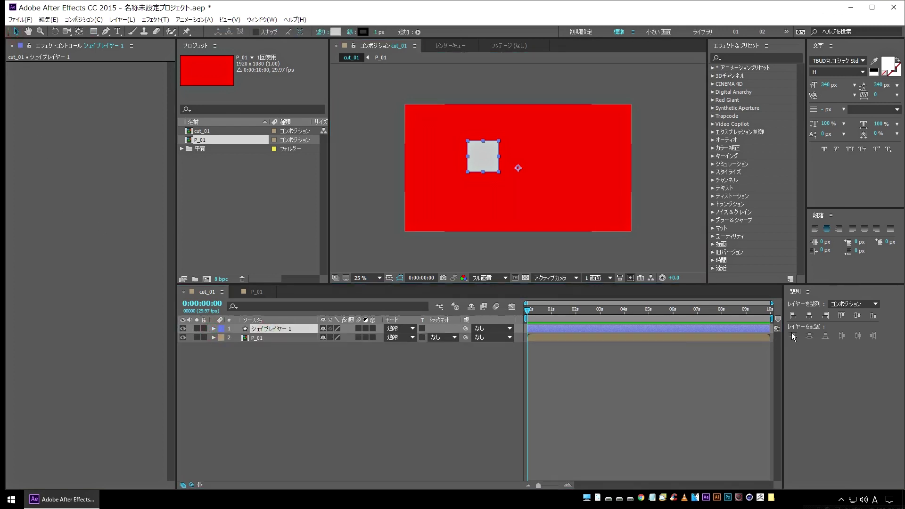
Centre the square in the composition and move its anchor point to its centre.
click(809, 315)
click(857, 315)
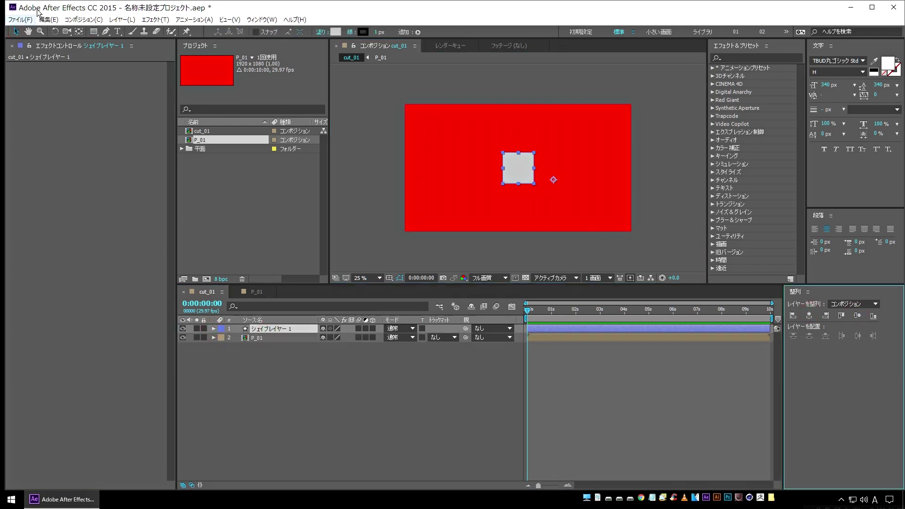
click(79, 32)
drag(554, 180, 518, 168)
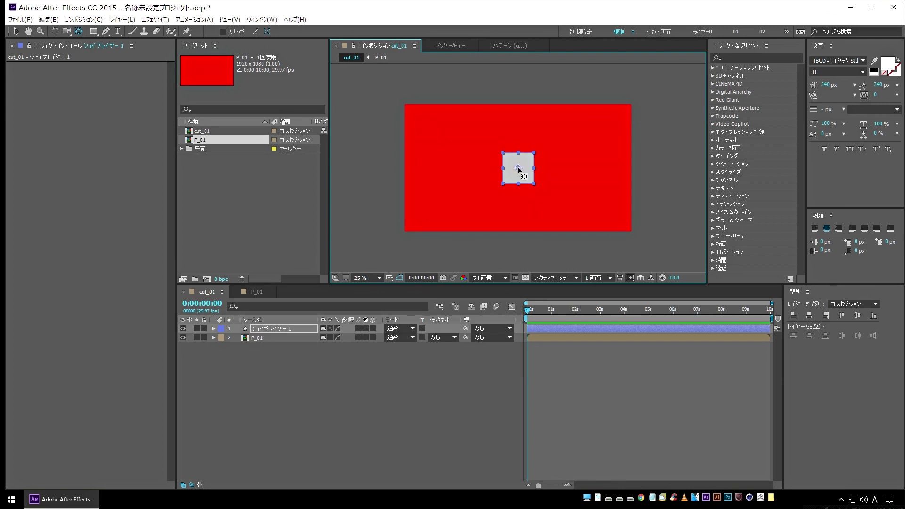
click(278, 369)
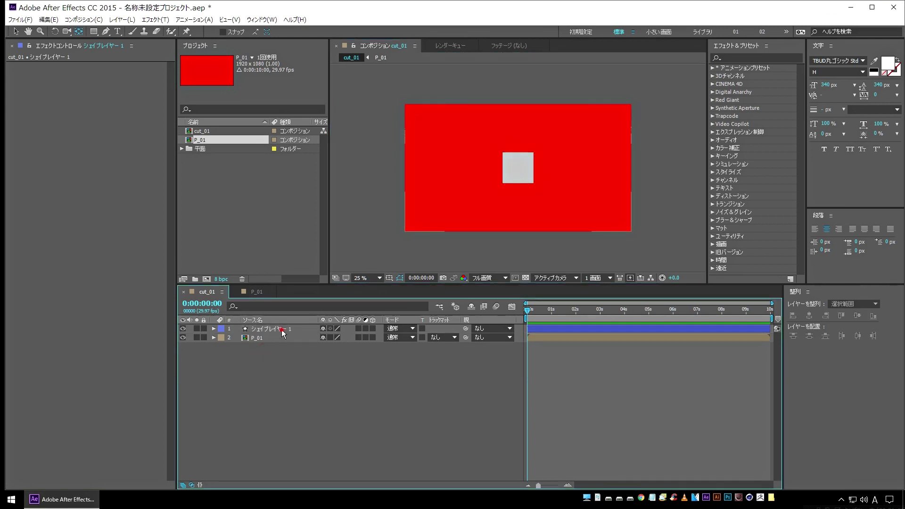
Give the shape layer and the P_01 layer a Dark Green label.
click(279, 331)
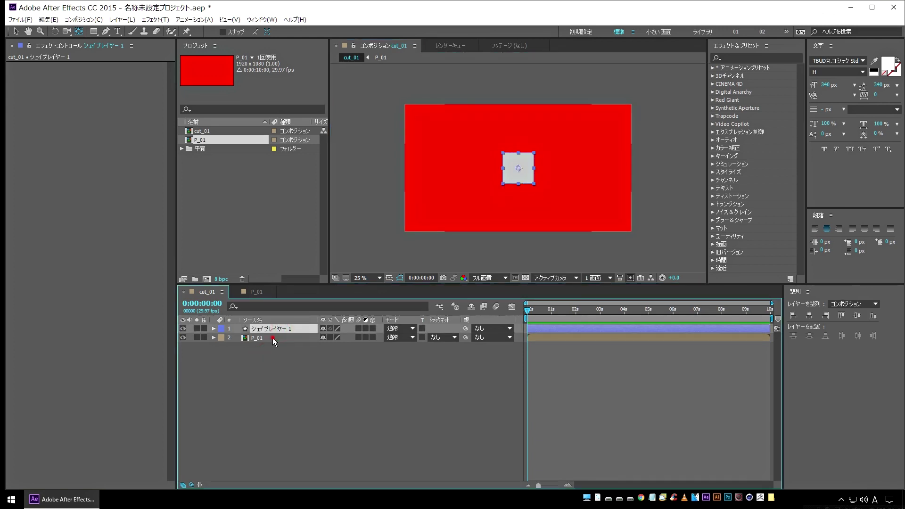
ctrl+click(272, 337)
click(220, 337)
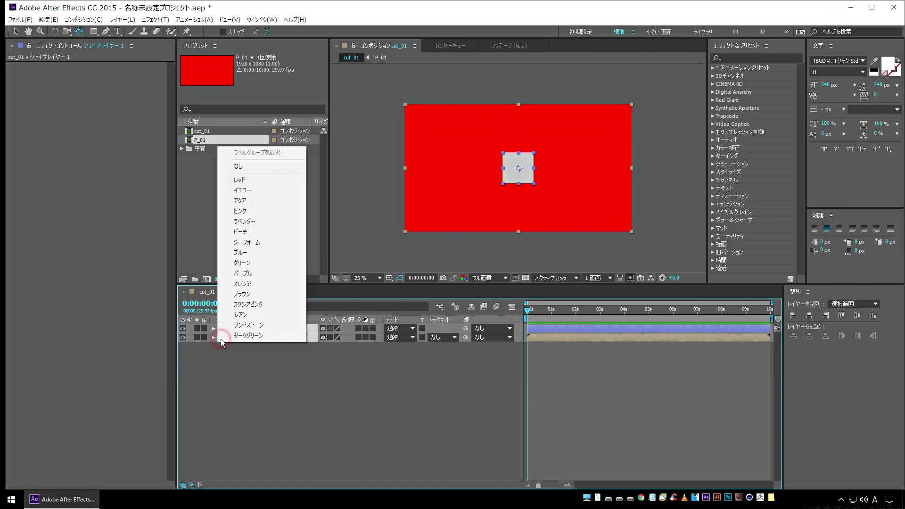
click(248, 336)
Set P_01's track matte to Alpha Inverted Matte so the square cuts a hole.
click(271, 337)
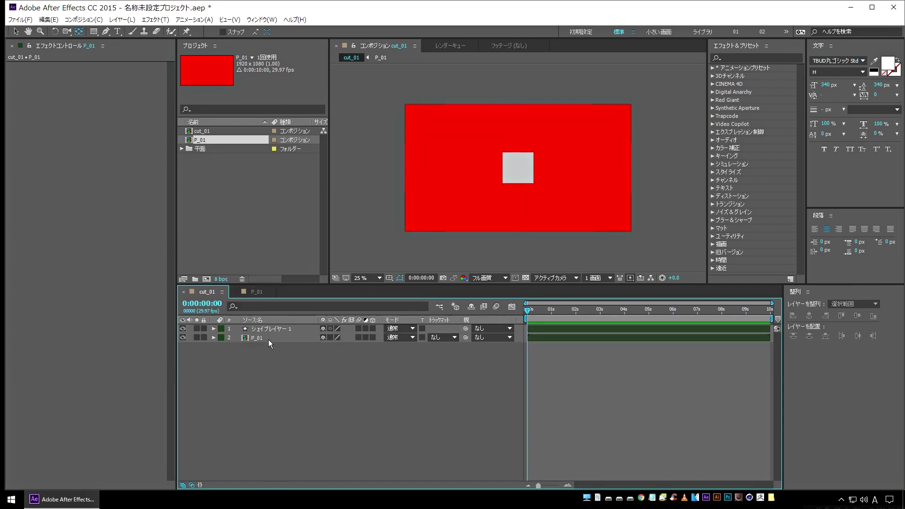
click(267, 342)
key(Return)
click(445, 338)
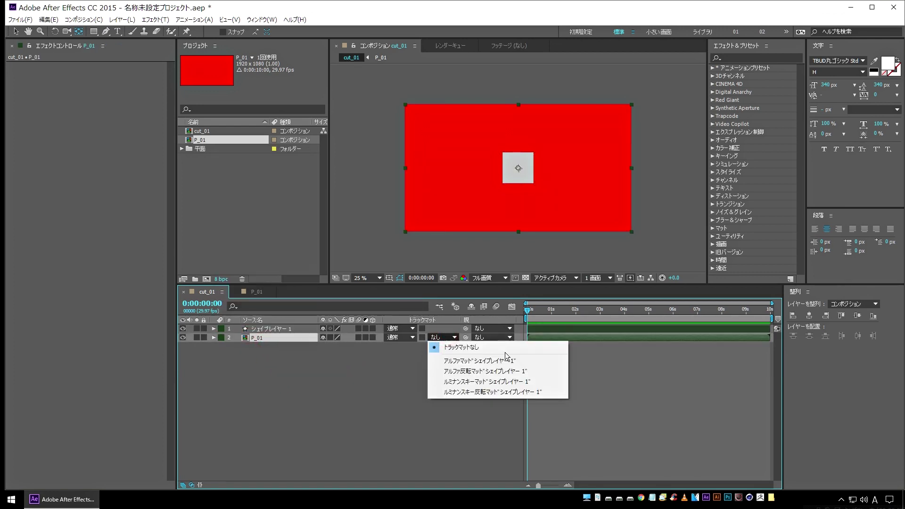
click(515, 371)
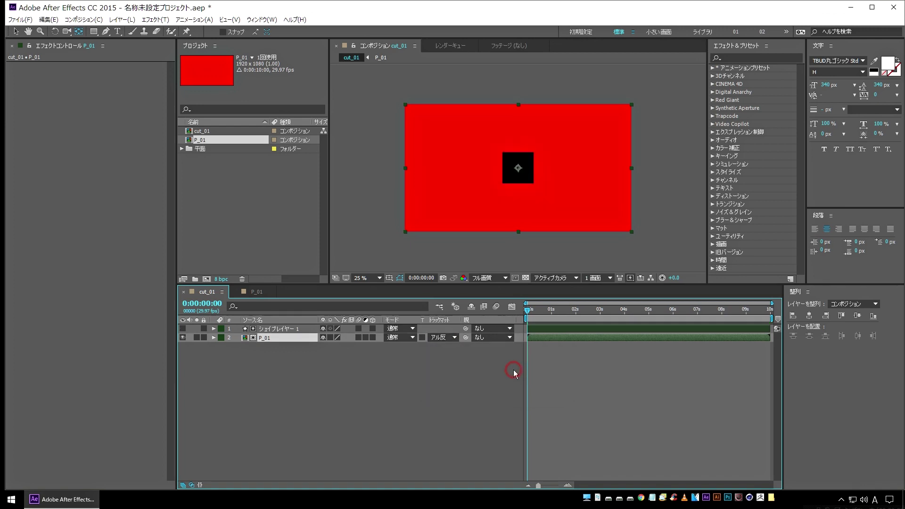
click(277, 329)
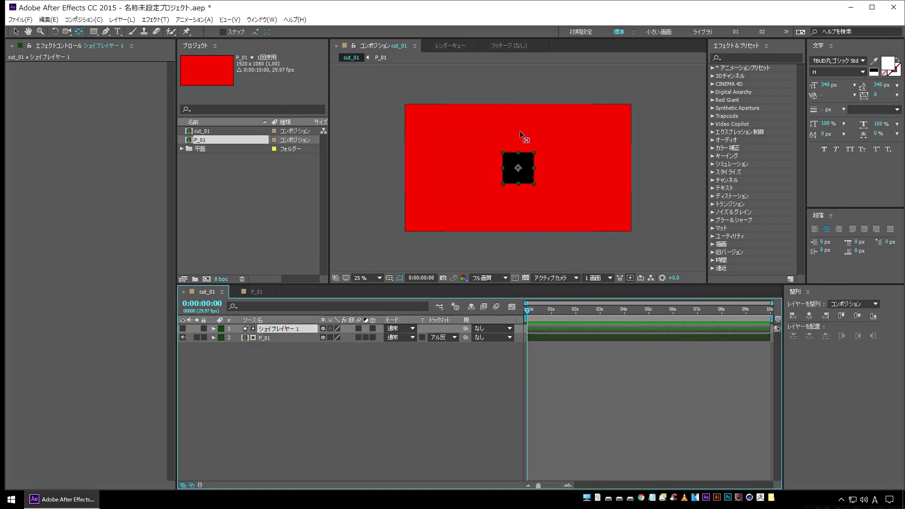
click(320, 385)
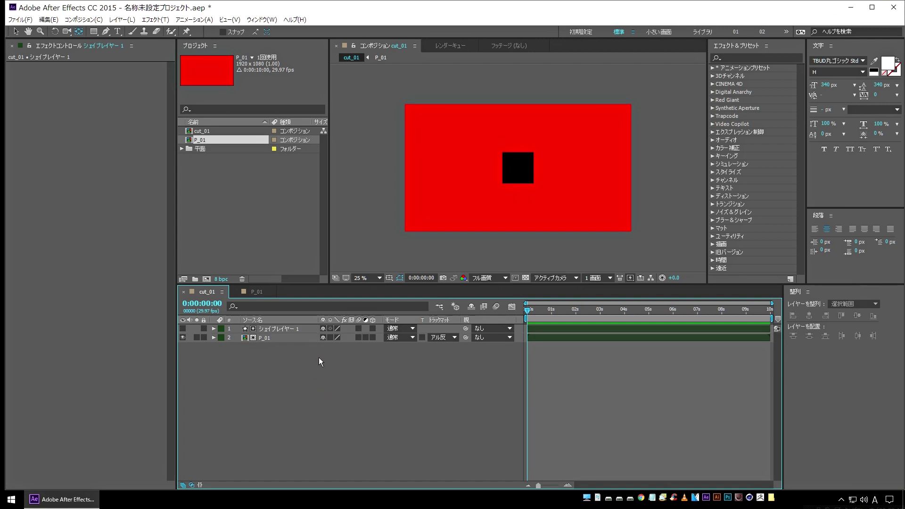
click(252, 236)
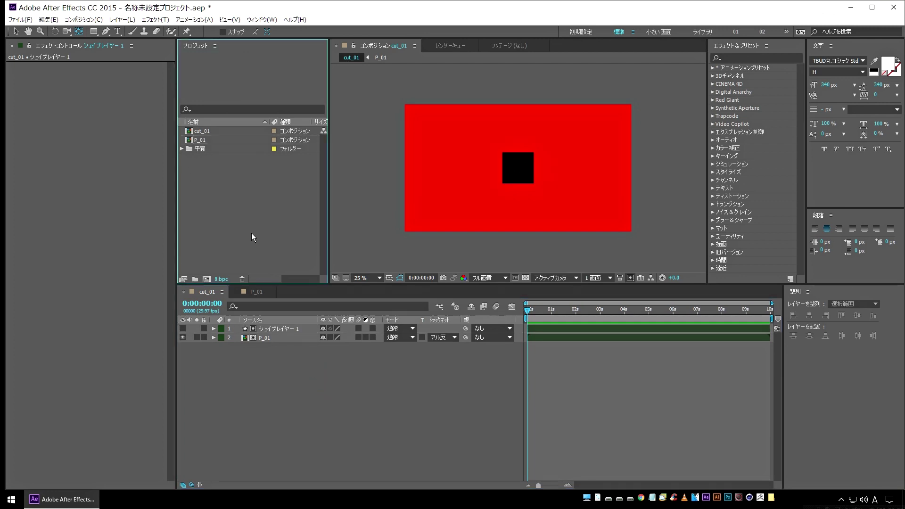
Duplicate P_01 in the Project panel with Ctrl+D and open the P_02 copy.
click(203, 139)
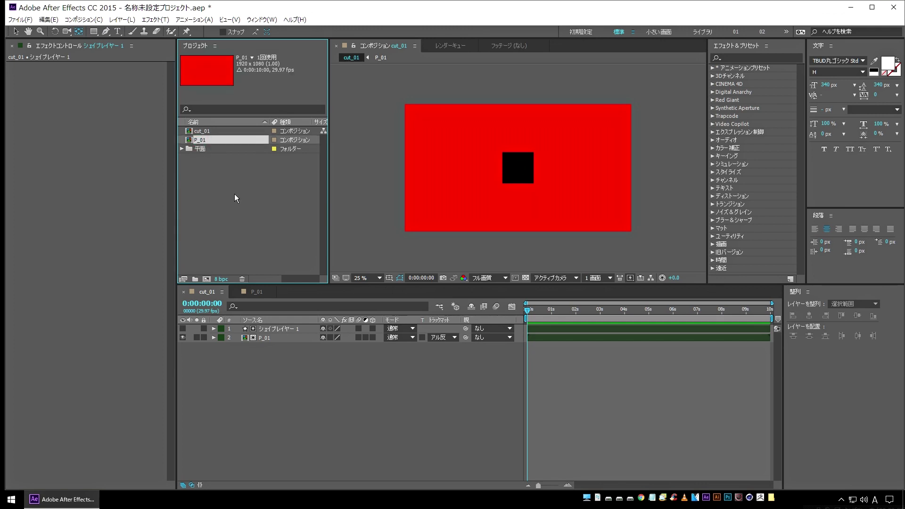
key(ctrl+d)
key(ctrl+d)
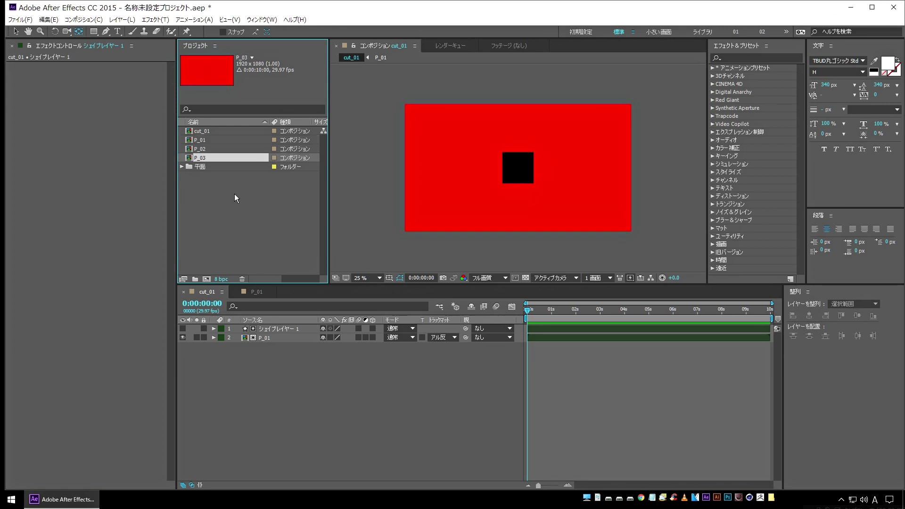
key(ctrl+d)
key(ctrl+d)
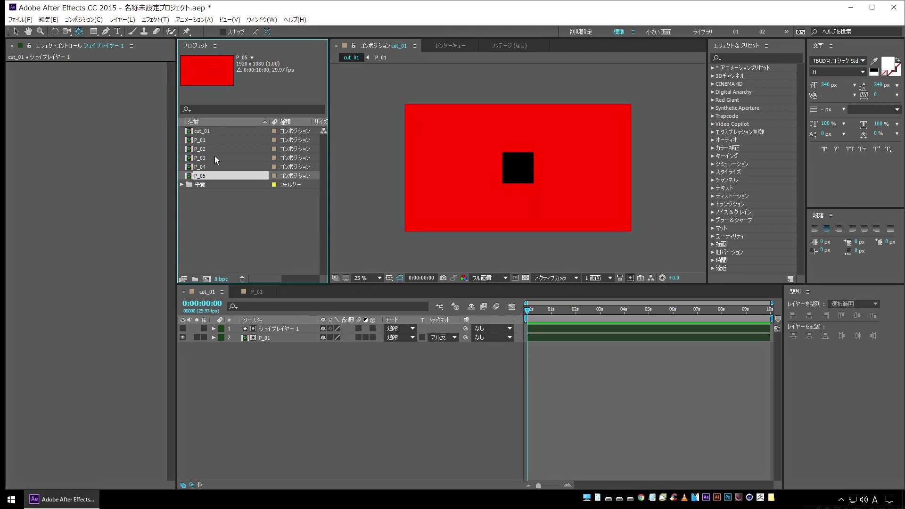
double_click(189, 150)
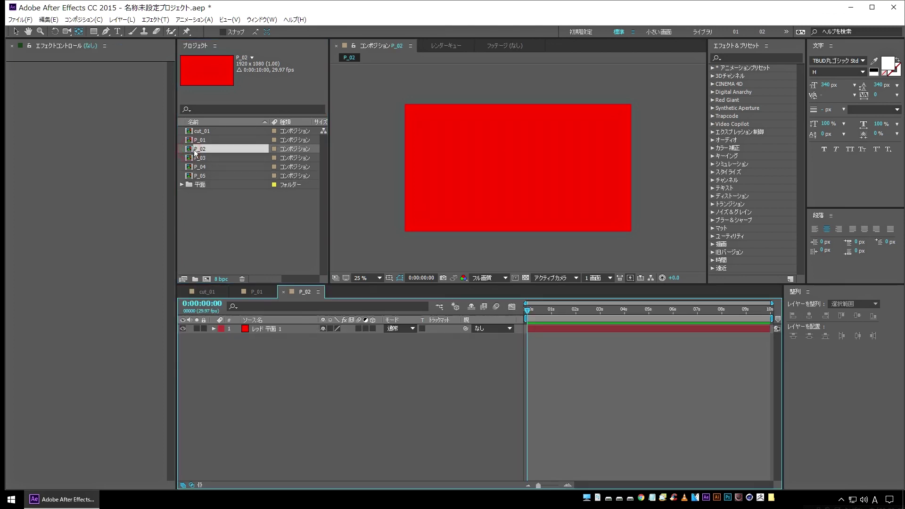
Recolour the solid in P_02 to magenta.
click(268, 329)
click(125, 20)
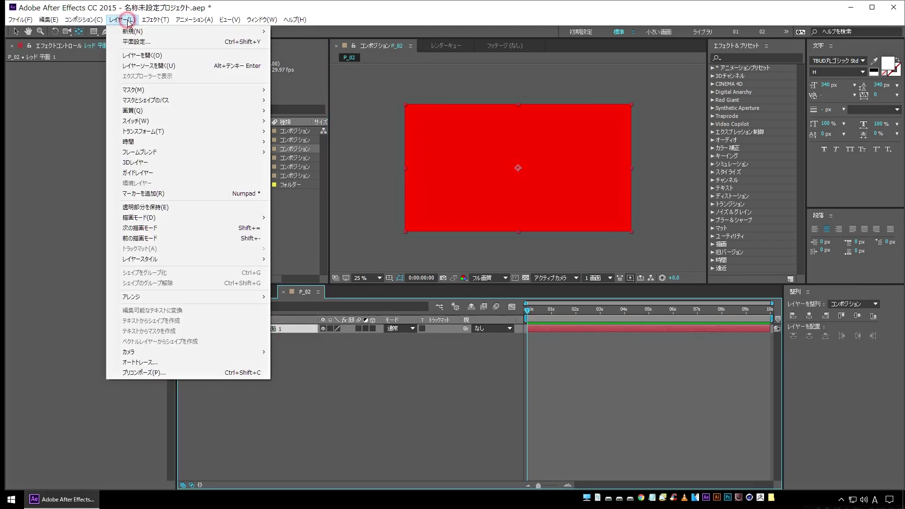
click(133, 43)
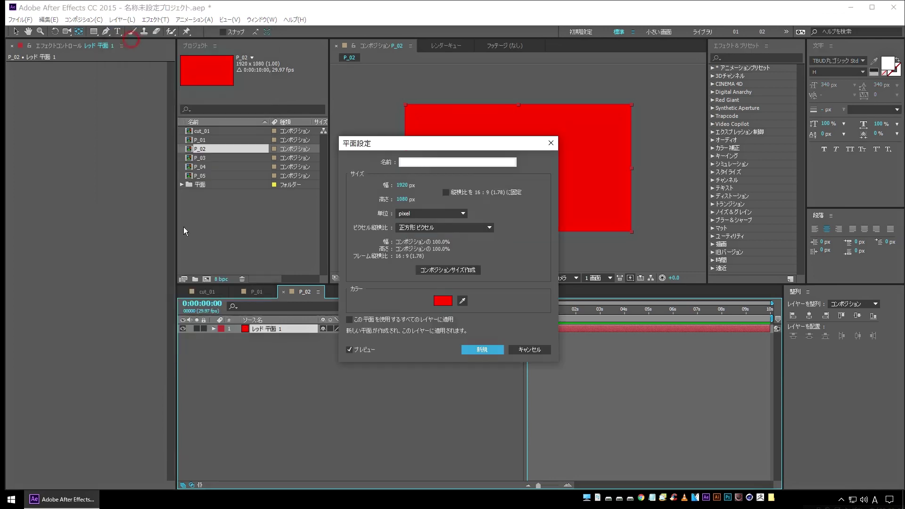
click(441, 302)
click(420, 283)
click(493, 261)
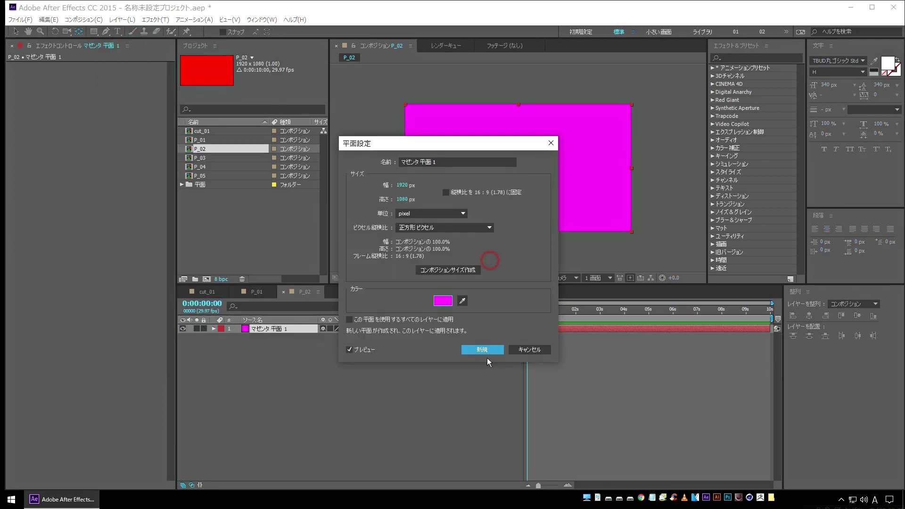
click(482, 352)
Open P_03 and recolour its solid to blue.
double_click(201, 158)
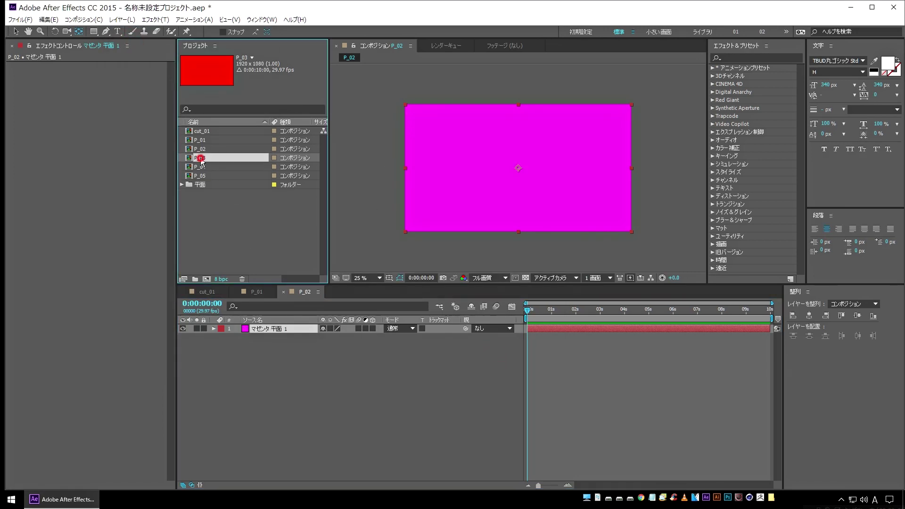
click(275, 329)
click(122, 19)
click(123, 43)
click(443, 301)
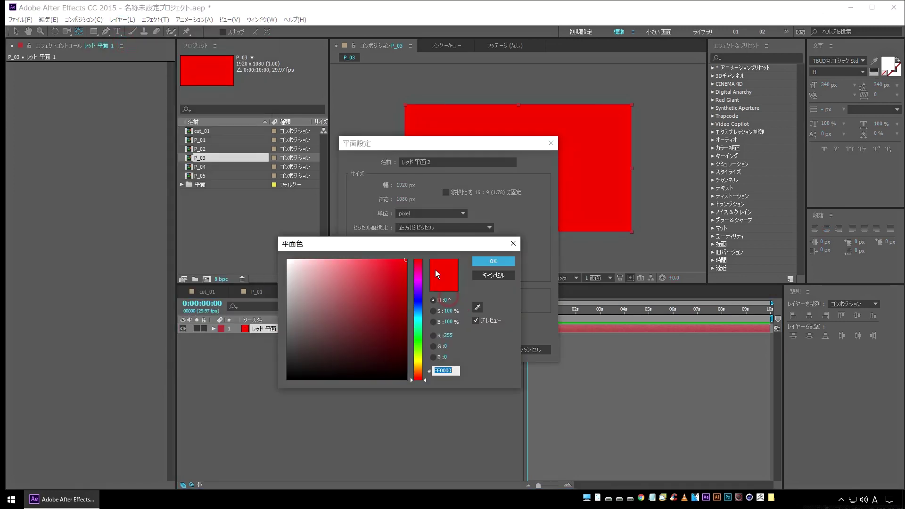
click(418, 302)
click(493, 261)
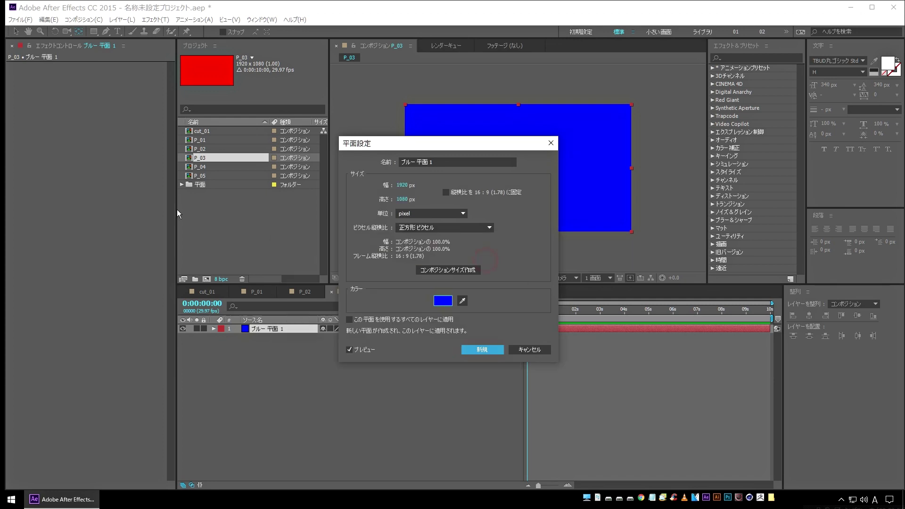
click(482, 350)
Open P_04 and recolour its solid to green.
double_click(200, 167)
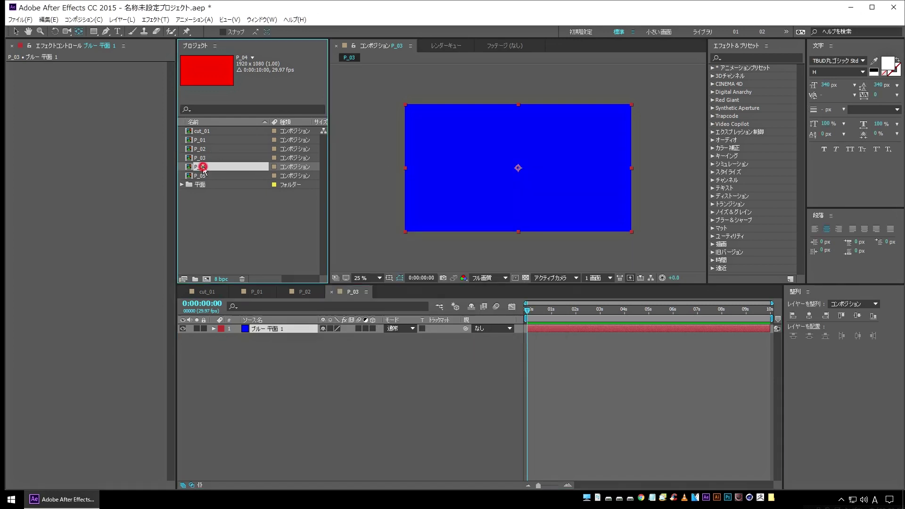
click(269, 328)
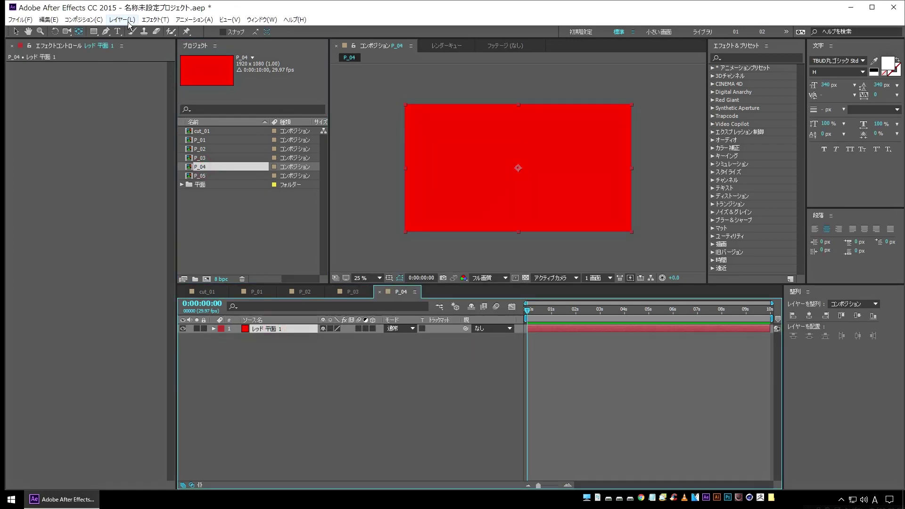
click(122, 19)
click(130, 46)
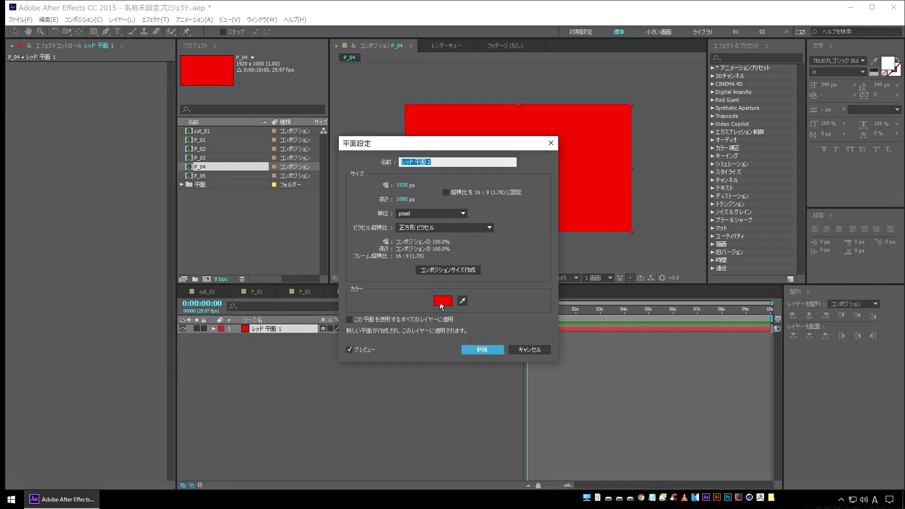
click(441, 302)
click(419, 339)
click(494, 261)
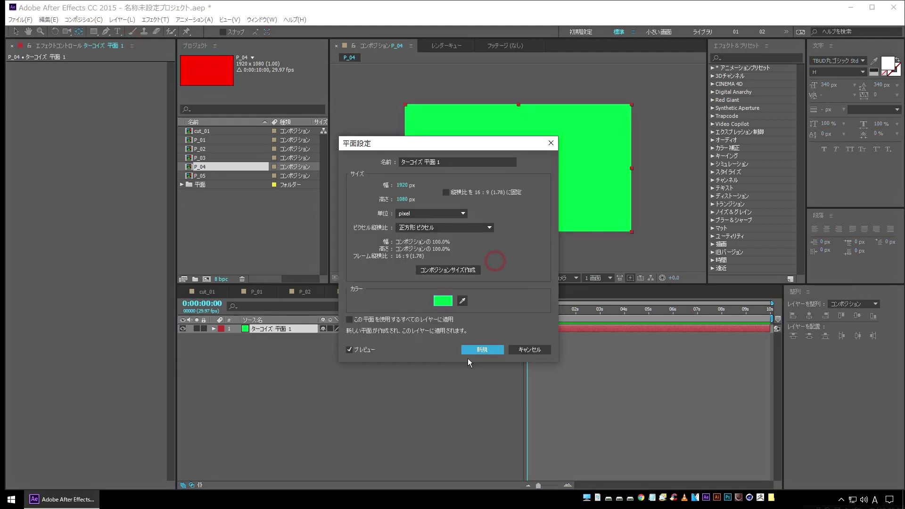
click(472, 351)
Open P_05 and shift its solid's hue from red to orange.
click(199, 176)
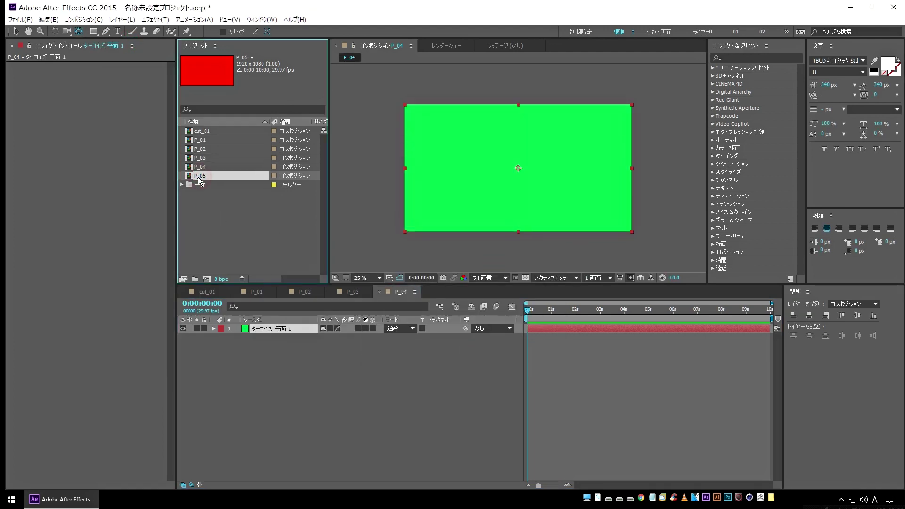
double_click(199, 179)
click(268, 329)
click(119, 20)
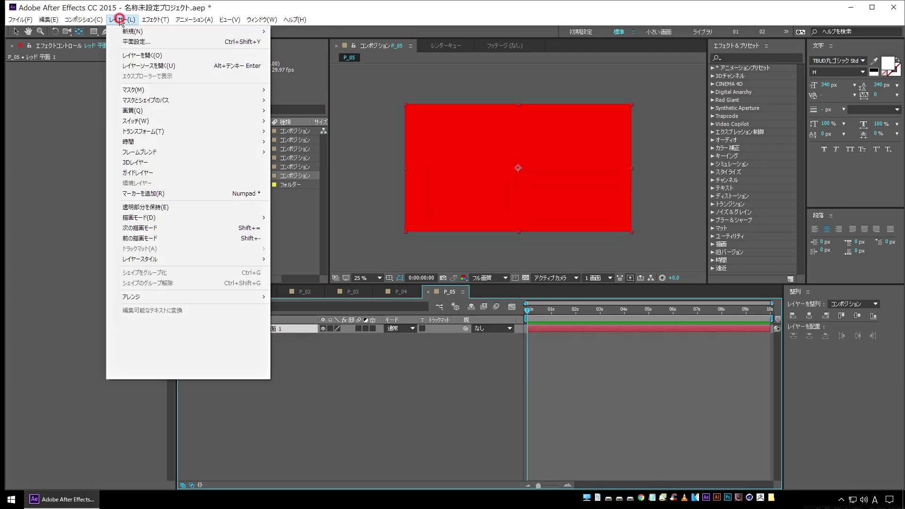
click(137, 41)
click(443, 304)
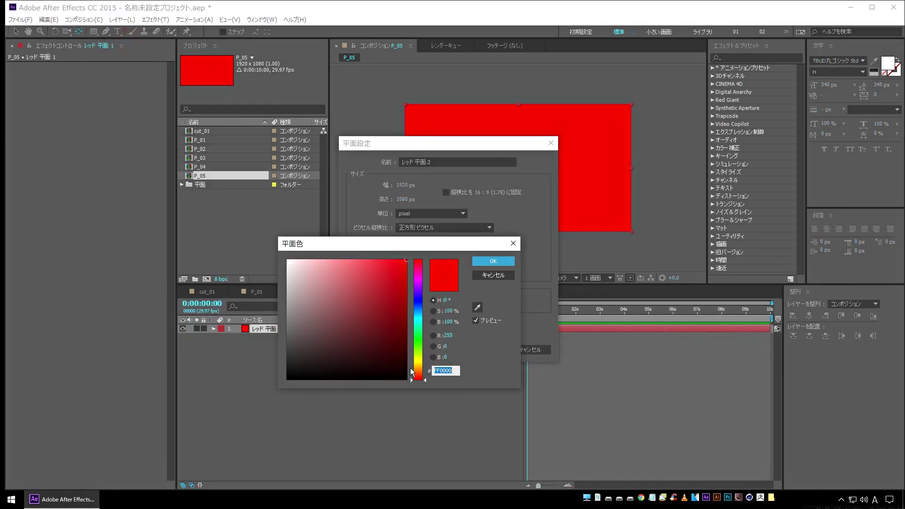
drag(411, 373, 414, 369)
click(493, 261)
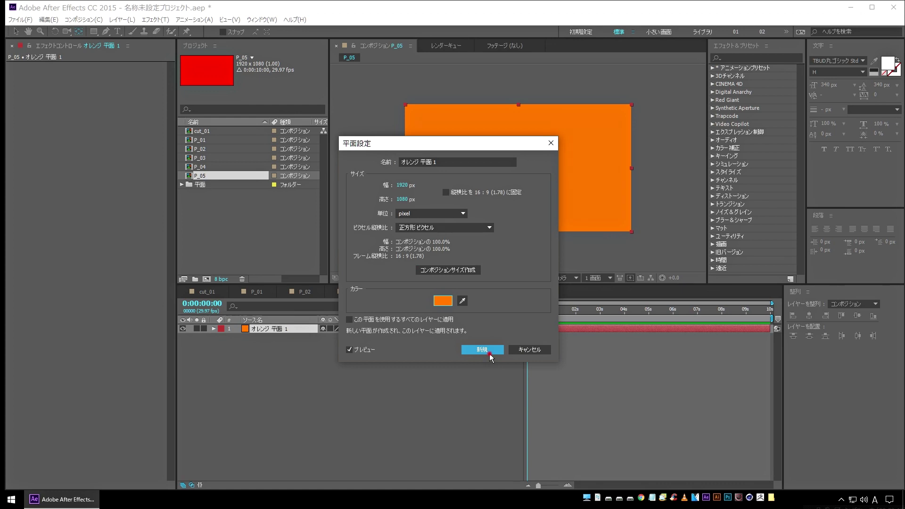
click(489, 352)
Check the P_01–P_04 timelines, then return to the cut_01 composition.
click(401, 291)
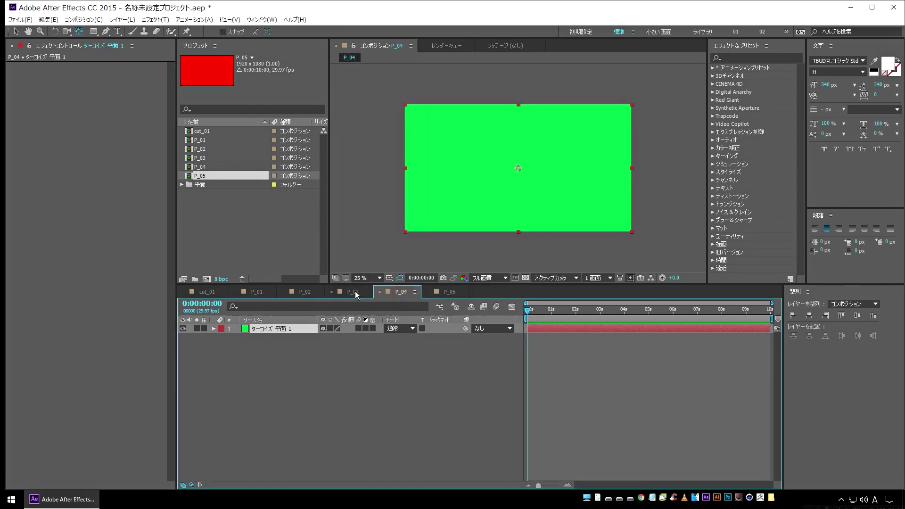
click(355, 291)
click(308, 292)
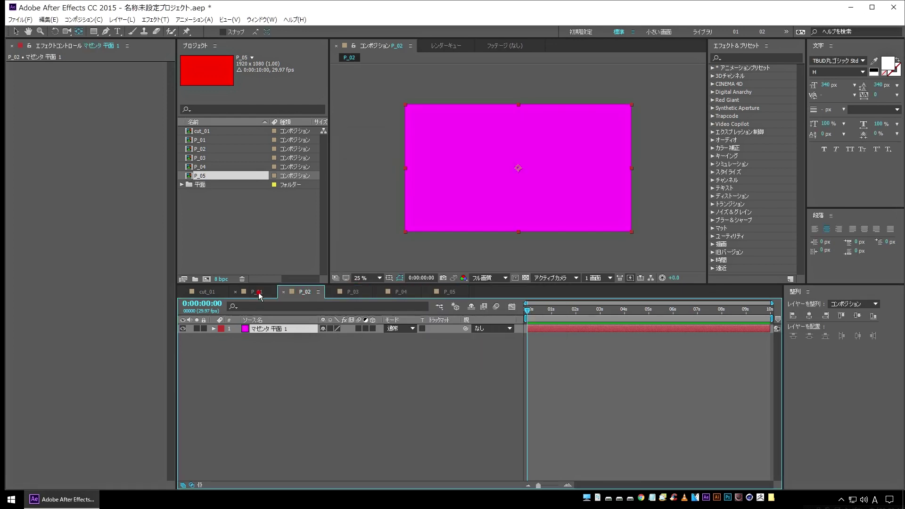
click(257, 291)
click(310, 293)
click(352, 292)
click(401, 291)
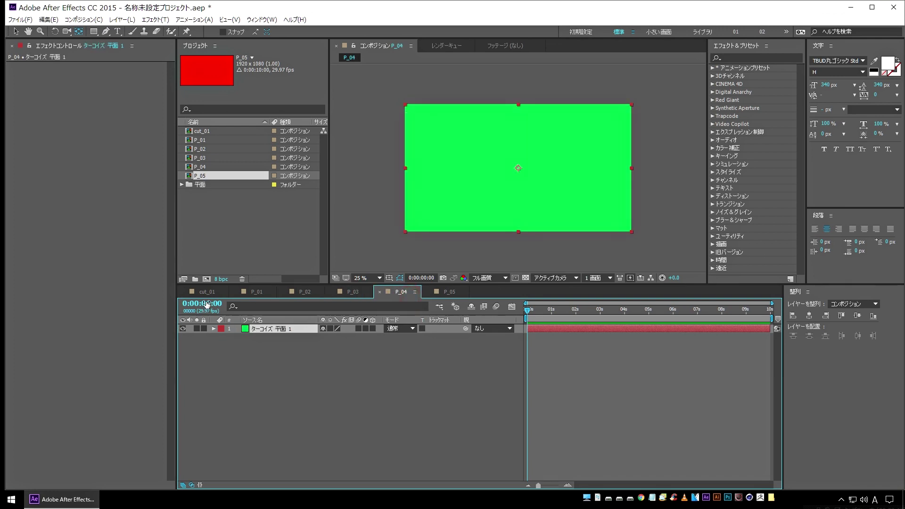
click(207, 293)
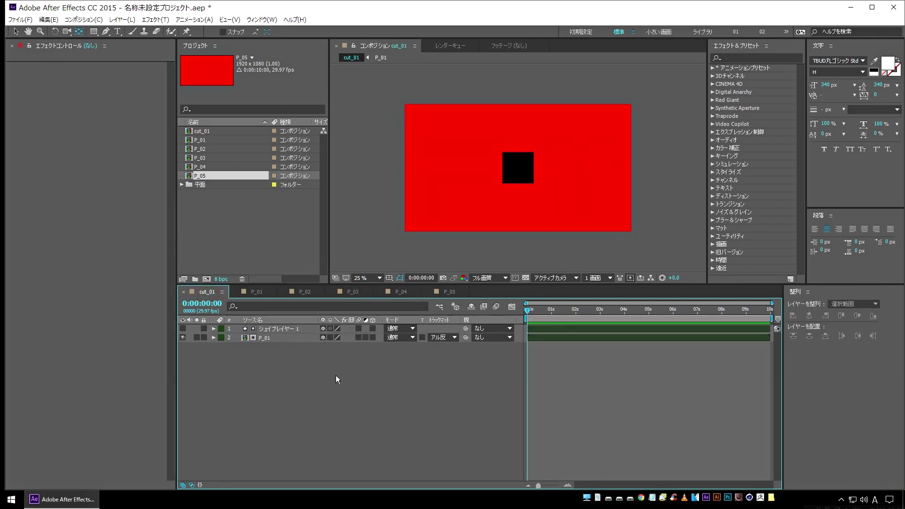
Duplicate the square and P_01 layers, move the copies below, and label them Sandstone.
click(278, 329)
shift+click(278, 338)
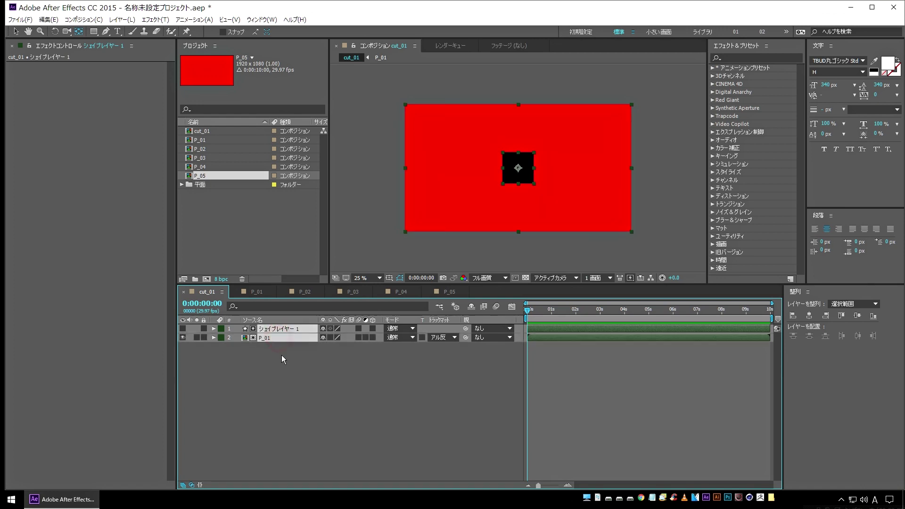
key(ctrl+d)
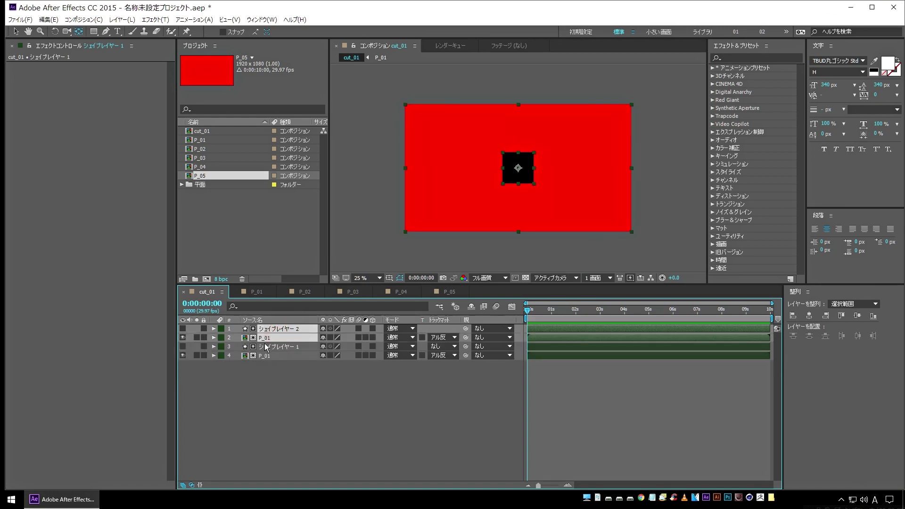
drag(272, 338, 290, 377)
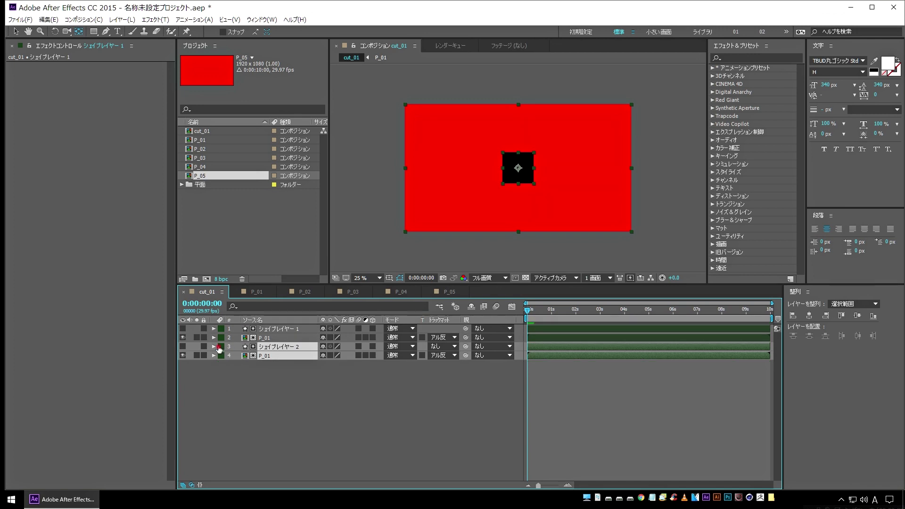
click(221, 346)
click(246, 334)
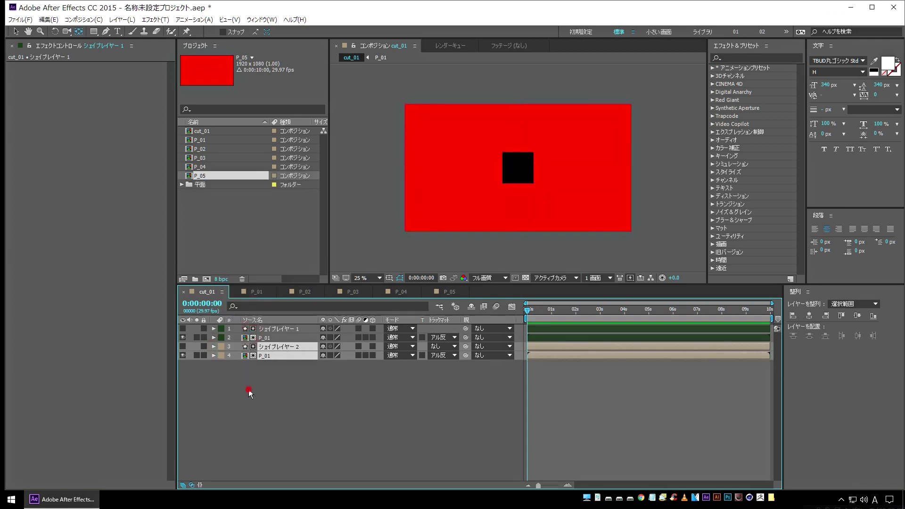
click(249, 391)
Replace the bottom copy's source with P_02 and enable 3D on layers 1–3.
click(267, 358)
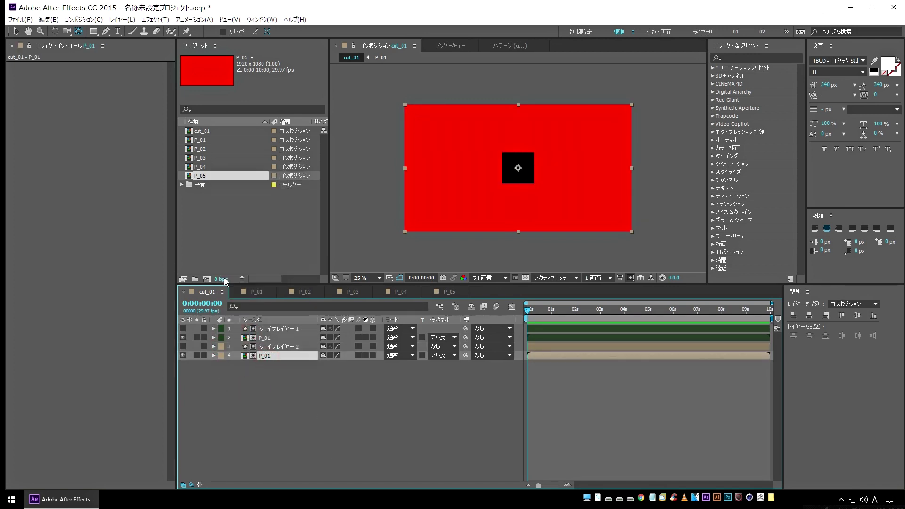
click(202, 149)
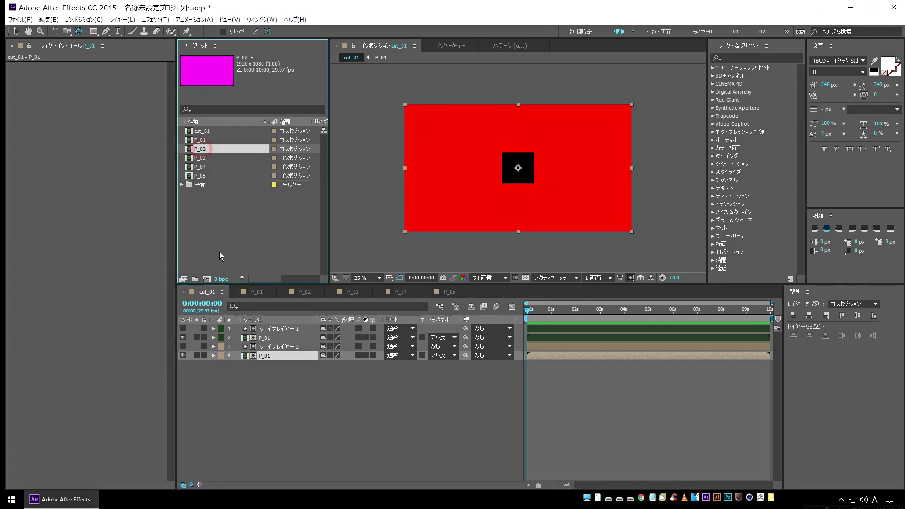
click(207, 148)
click(281, 356)
click(209, 149)
key(ctrl+alt+slash)
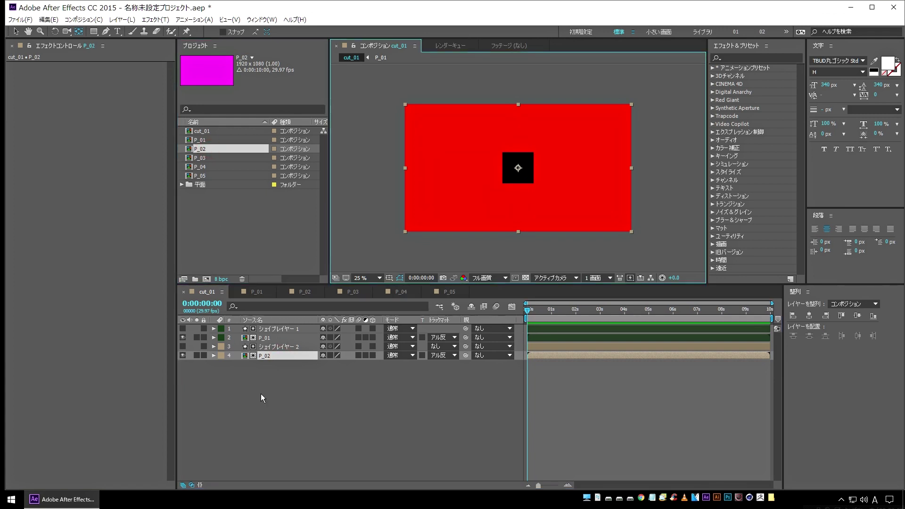
click(257, 398)
click(279, 356)
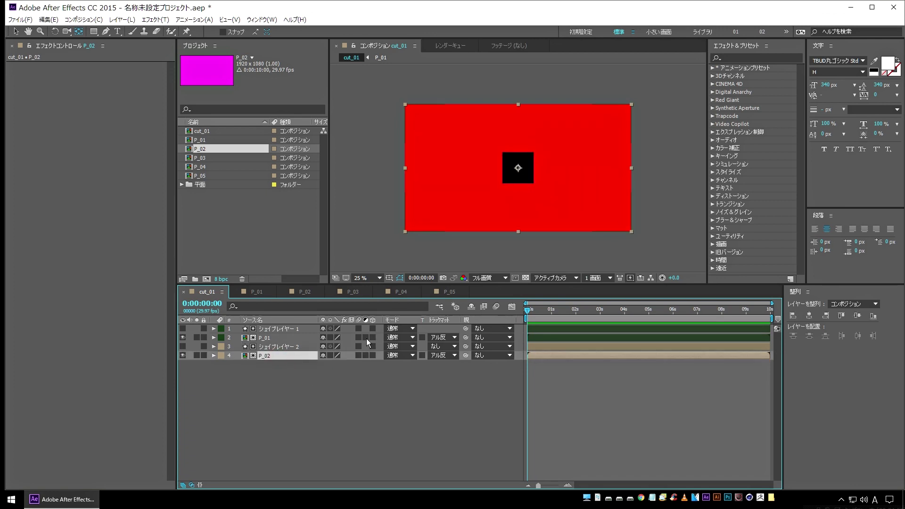
drag(374, 328, 375, 360)
Make the P_02 layer 3D and set the copied pair's Z position to 1000.
click(283, 347)
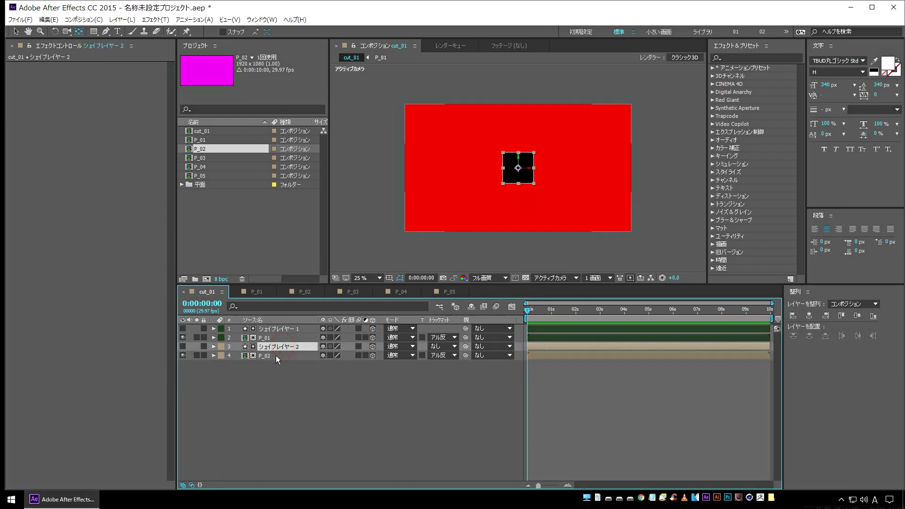
shift+click(276, 355)
key(p)
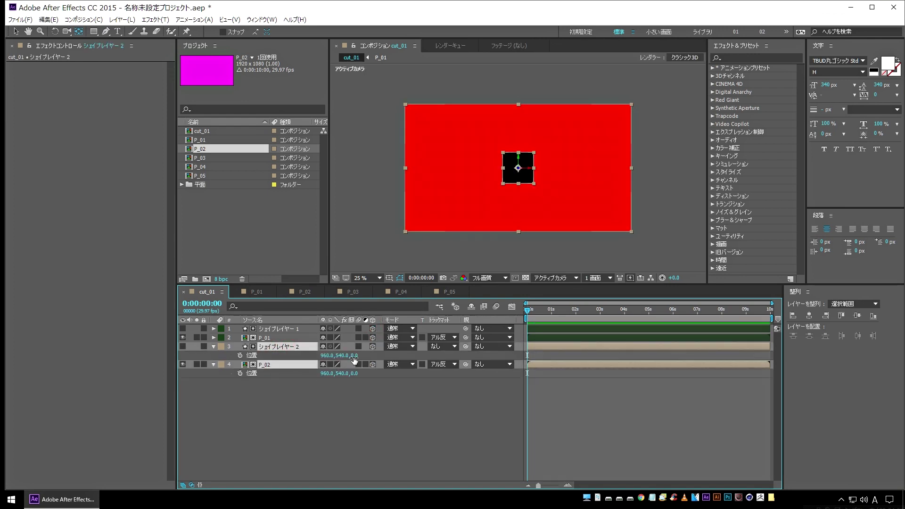
click(355, 355)
text(1000)
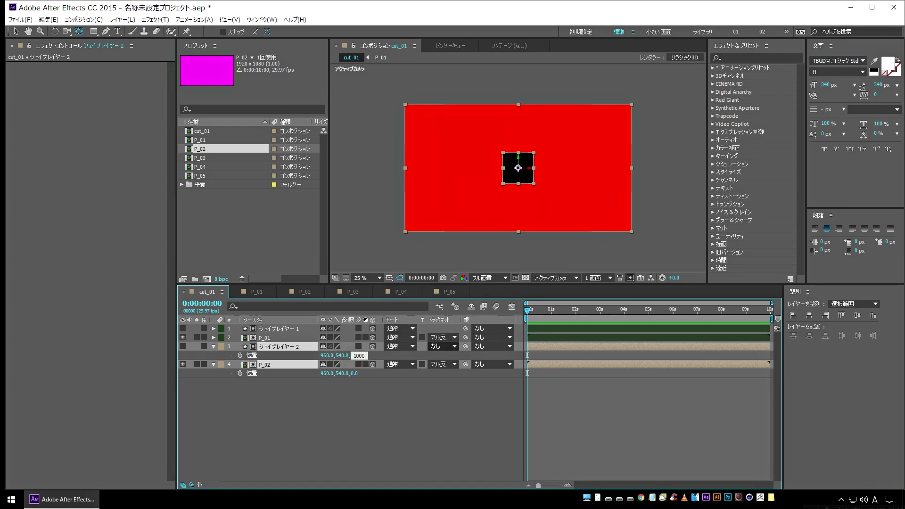
key(Return)
click(398, 415)
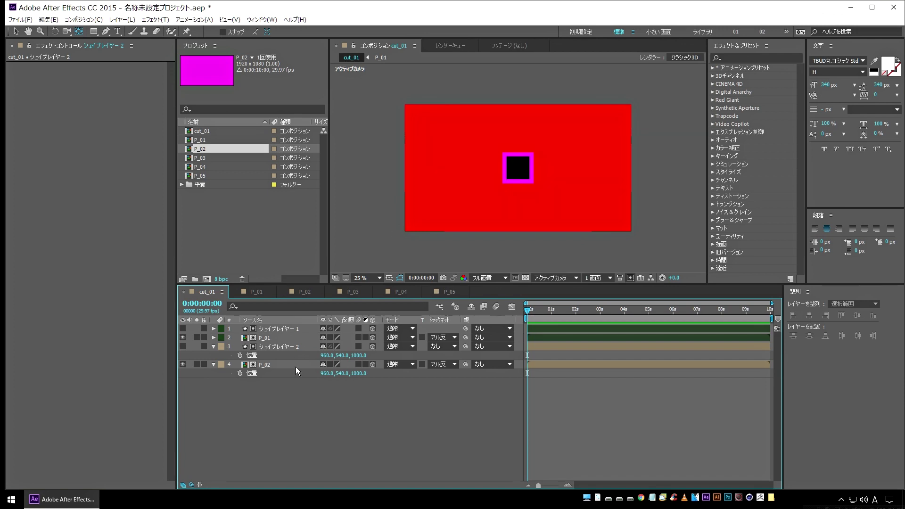
click(213, 347)
click(213, 356)
Duplicate the second shape and P_02 layers to the bottom with a teal label.
click(276, 347)
shift+click(272, 354)
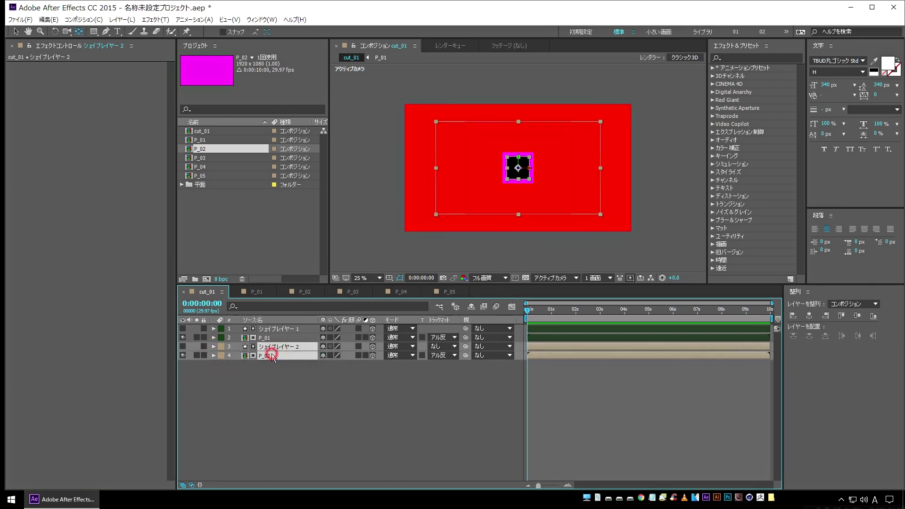
key(ctrl+d)
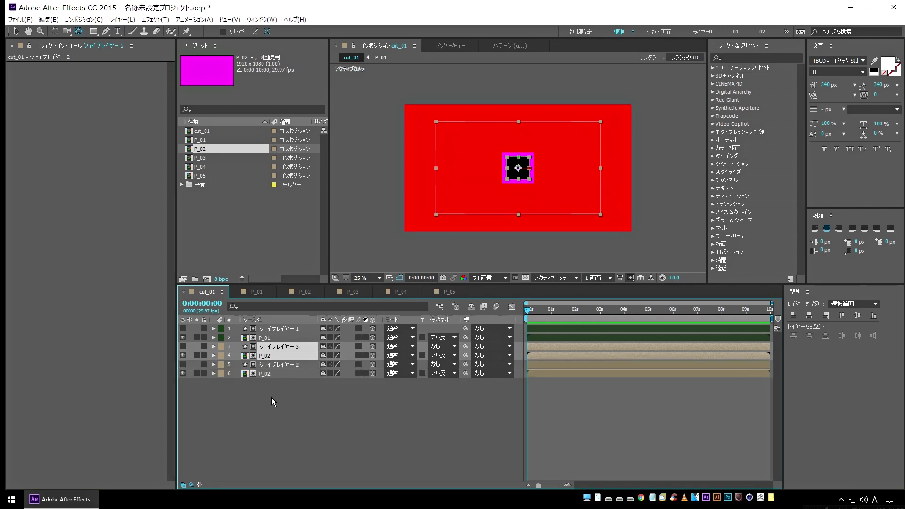
drag(290, 376, 288, 378)
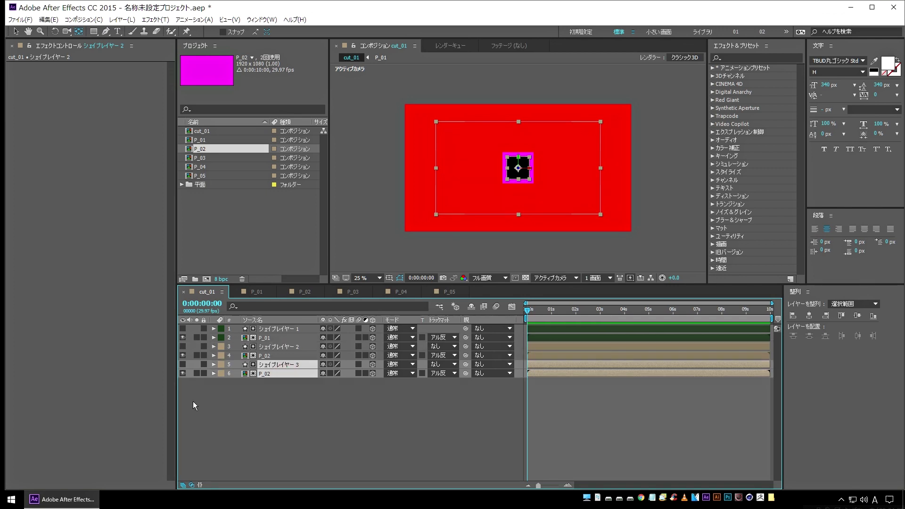
click(224, 364)
click(255, 343)
Set the new pair's Z position to 2000, then drag P_03 into the timeline.
key(p)
click(359, 373)
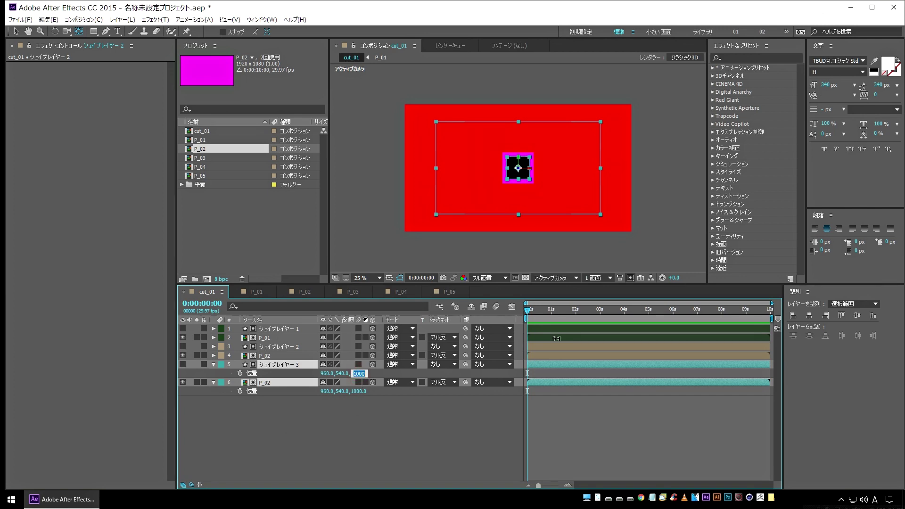
text(2)
key(Return)
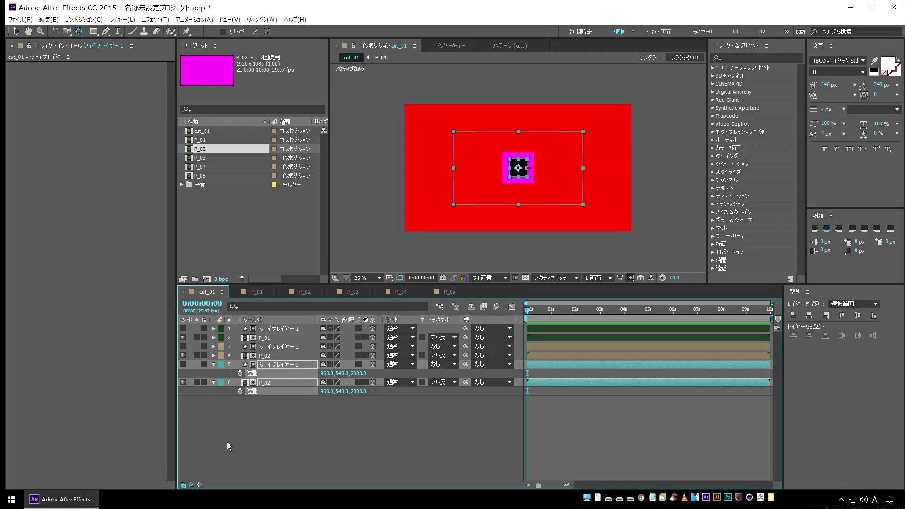
click(245, 442)
drag(200, 158, 280, 385)
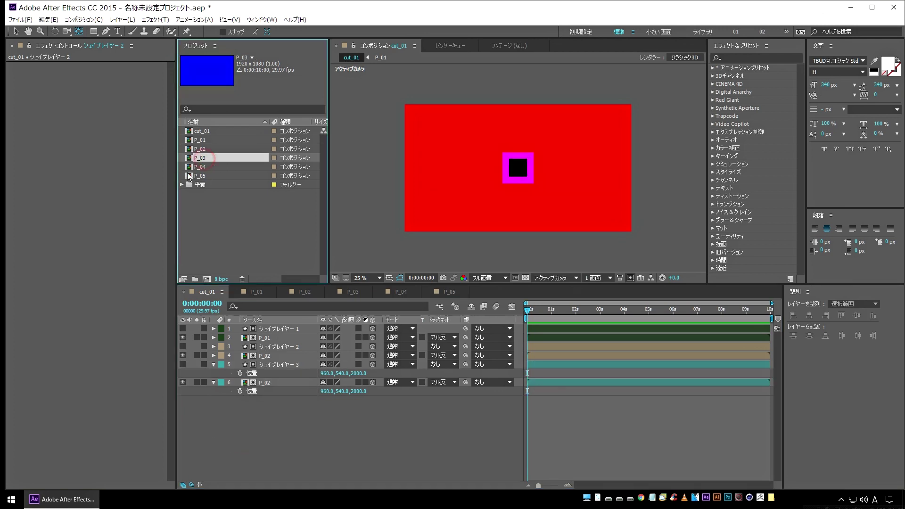
Replace the P_02 layer with P_03, then duplicate shape layer 3 and P_03 as a magenta-labelled pair.
click(280, 384)
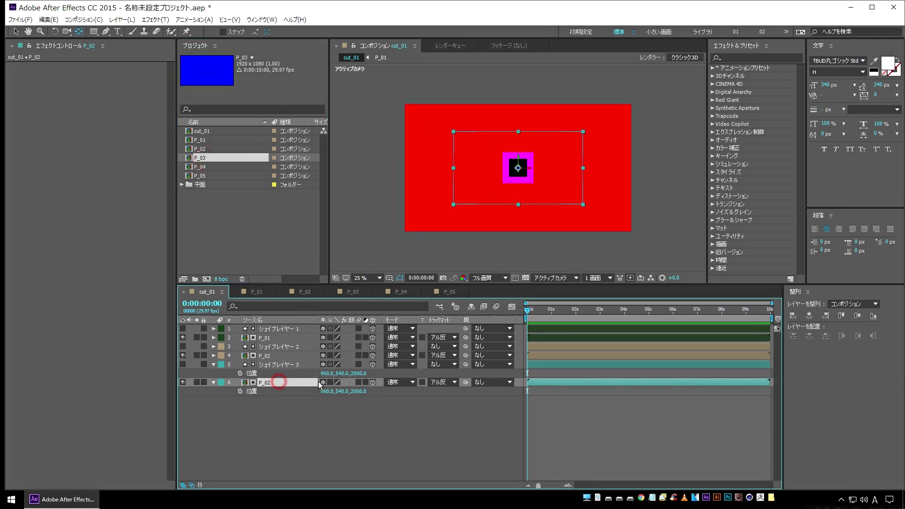
key(ctrl+alt+slash)
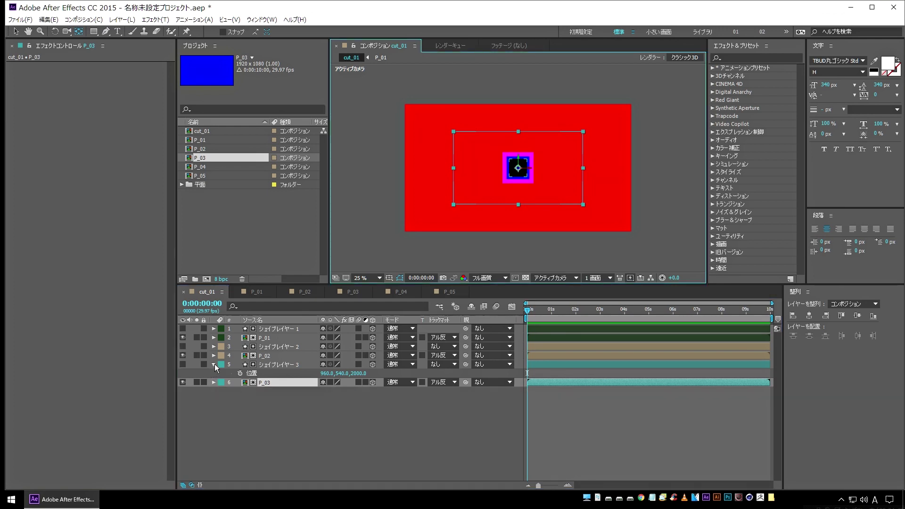
shift+click(276, 364)
click(213, 364)
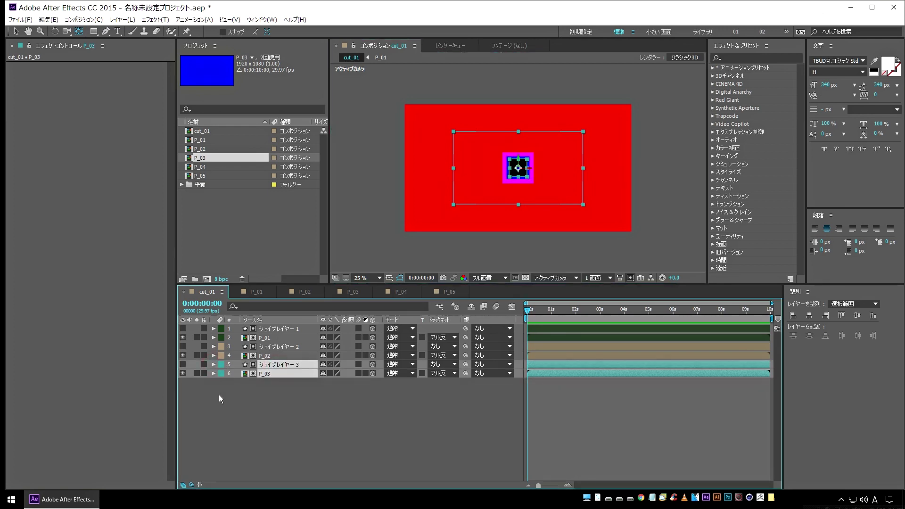
key(ctrl+d)
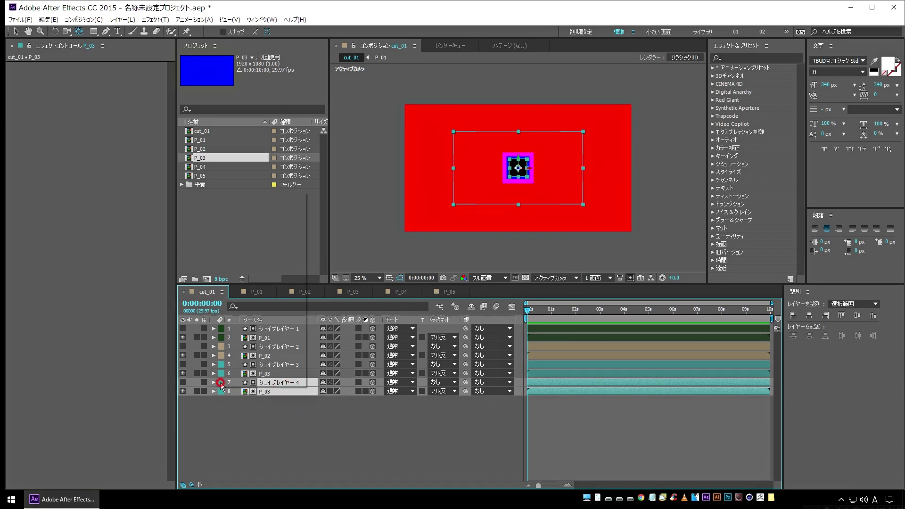
click(220, 382)
click(243, 369)
Move shape layer 4 and the P_03 copy to Z depth 3000, then swap the copy's source to P_04.
click(259, 434)
click(274, 393)
shift+click(275, 383)
key(p)
text(3000)
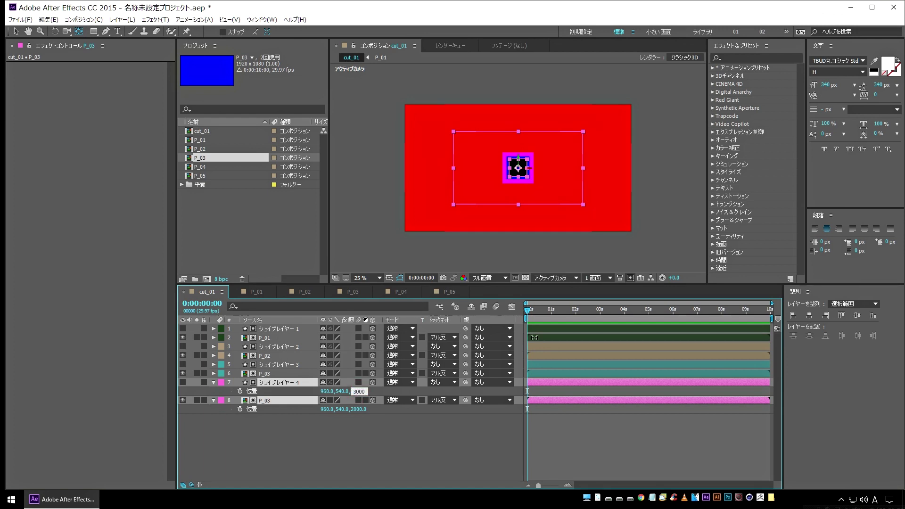
key(Return)
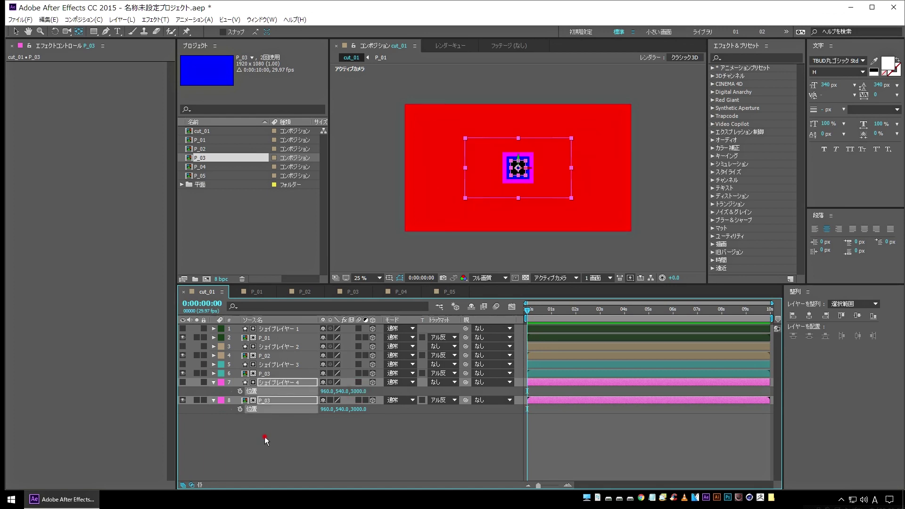
click(264, 436)
click(268, 400)
click(201, 168)
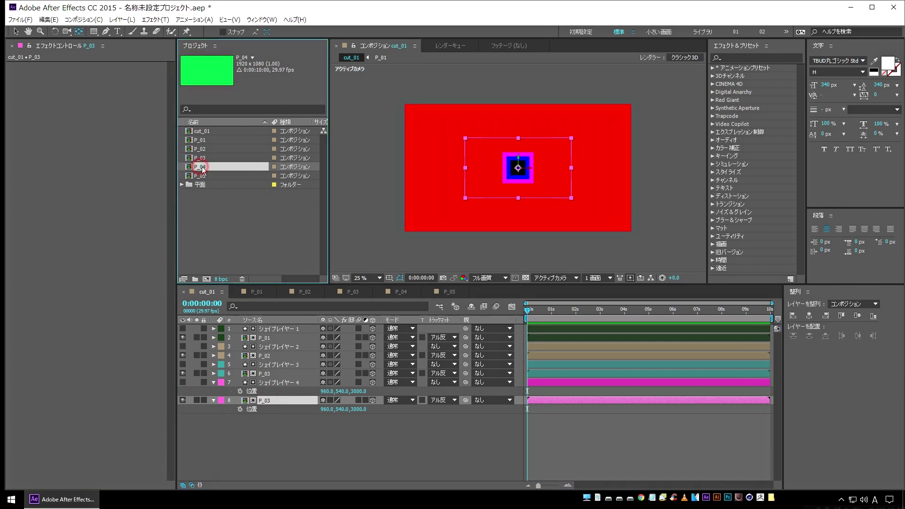
key(ctrl+alt+slash)
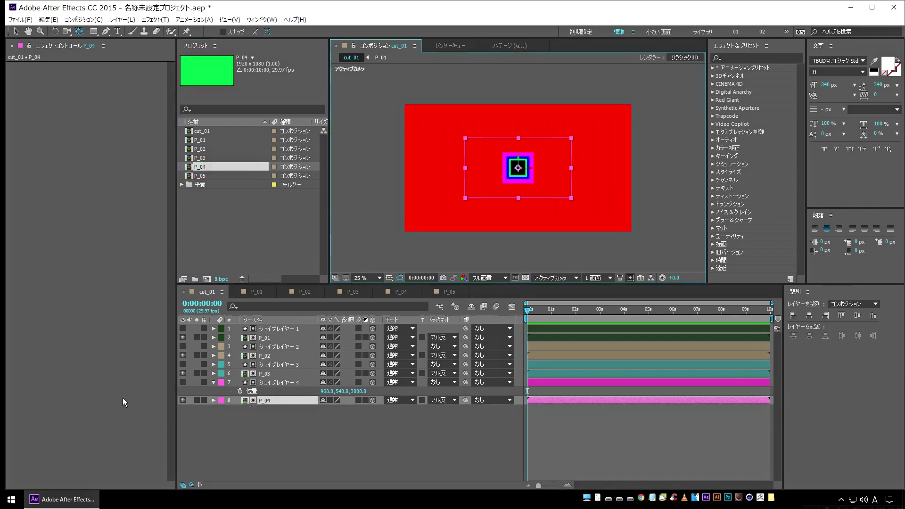
Duplicate shape layer 4 and P_04 as a new pair with a brown label.
click(213, 383)
click(245, 412)
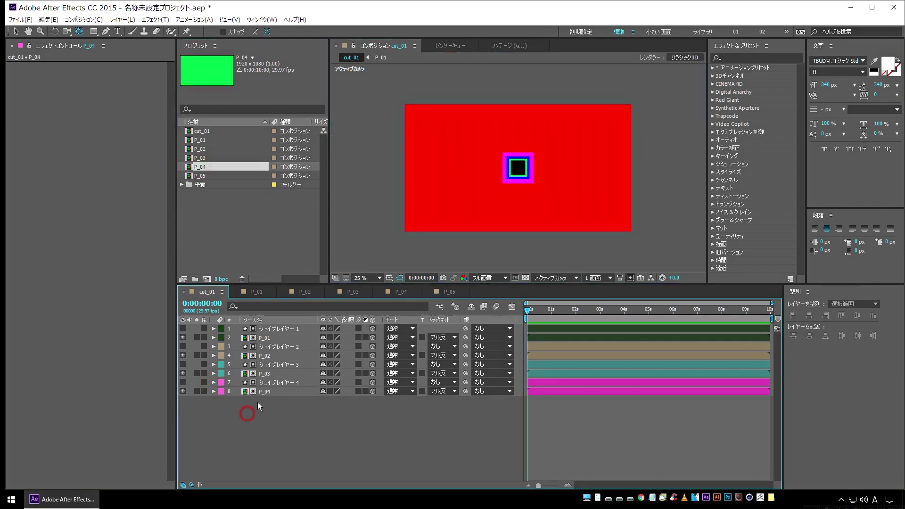
click(275, 382)
shift+click(270, 392)
key(ctrl+d)
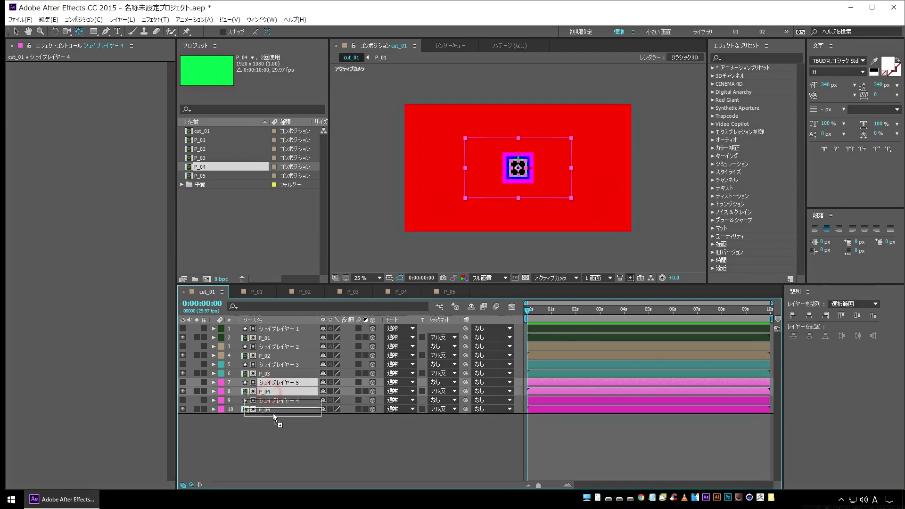
click(220, 409)
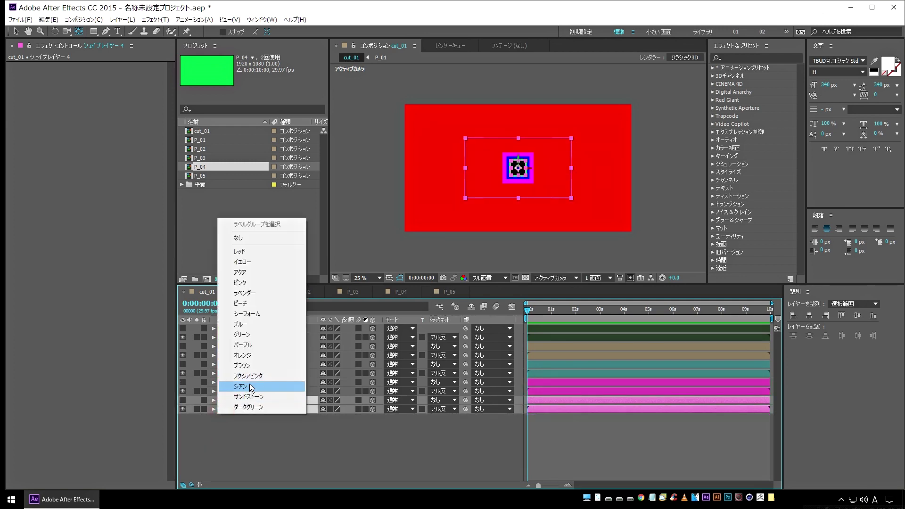
click(254, 366)
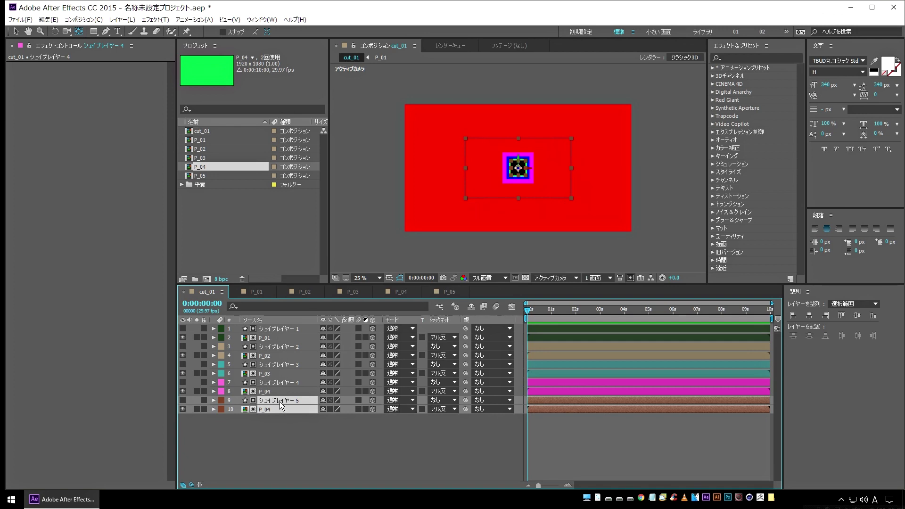
Set the new pair's Z depth to 4000 and replace the P_04 copy with P_05.
key(p)
click(357, 409)
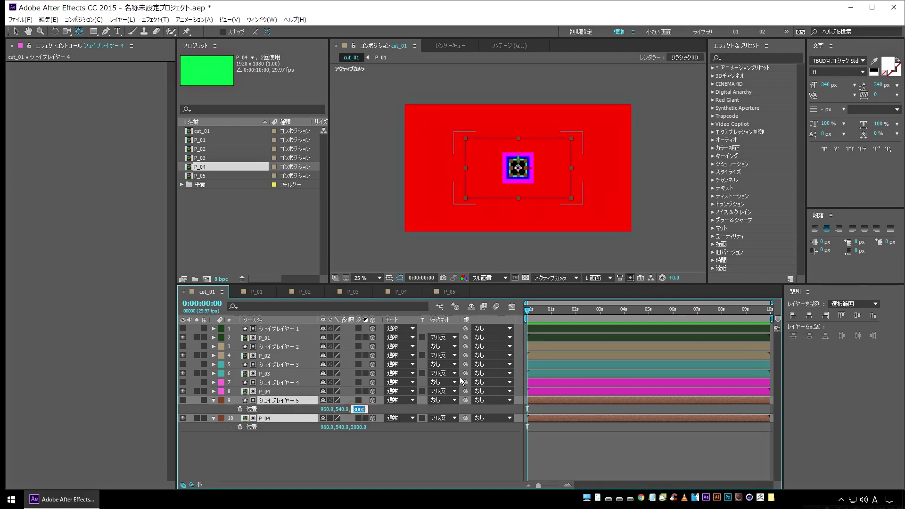
text(4000)
key(Return)
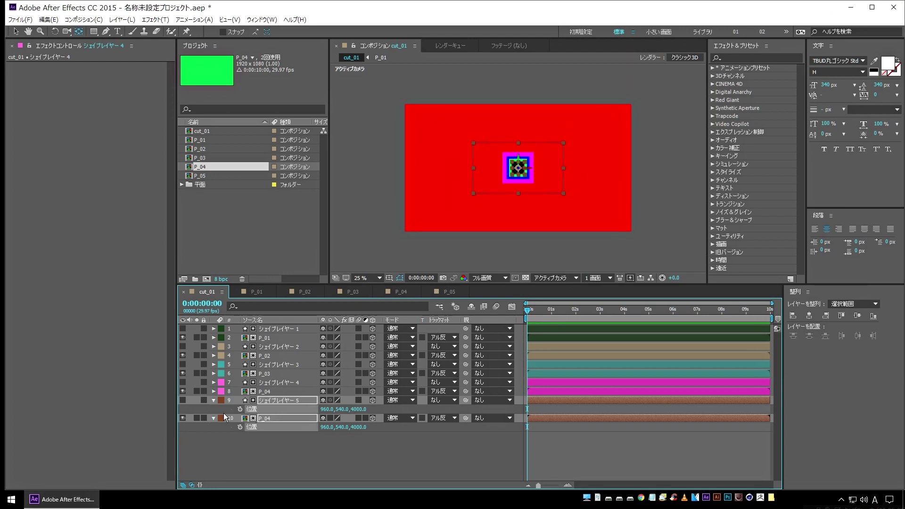
key(p)
click(225, 441)
click(263, 409)
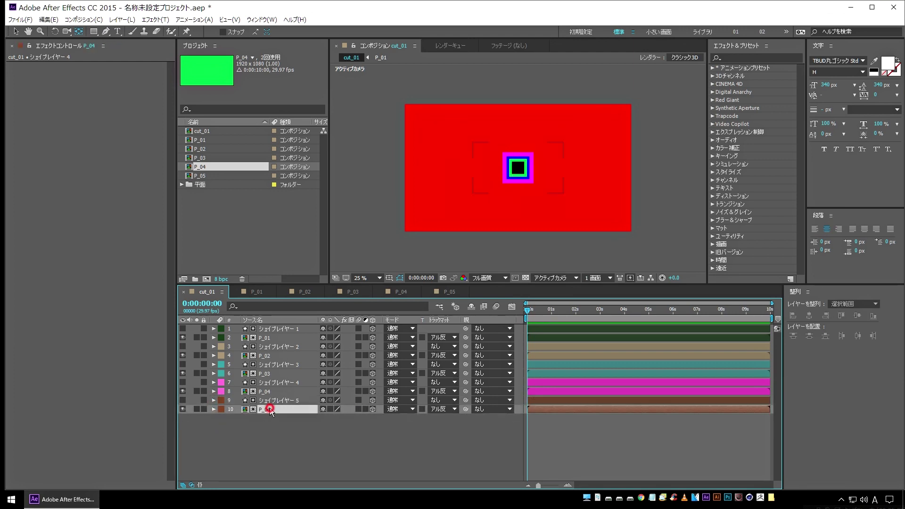
click(202, 178)
key(ctrl+alt+slash)
Set P_05's track matte to None and delete shape layer 5.
click(279, 428)
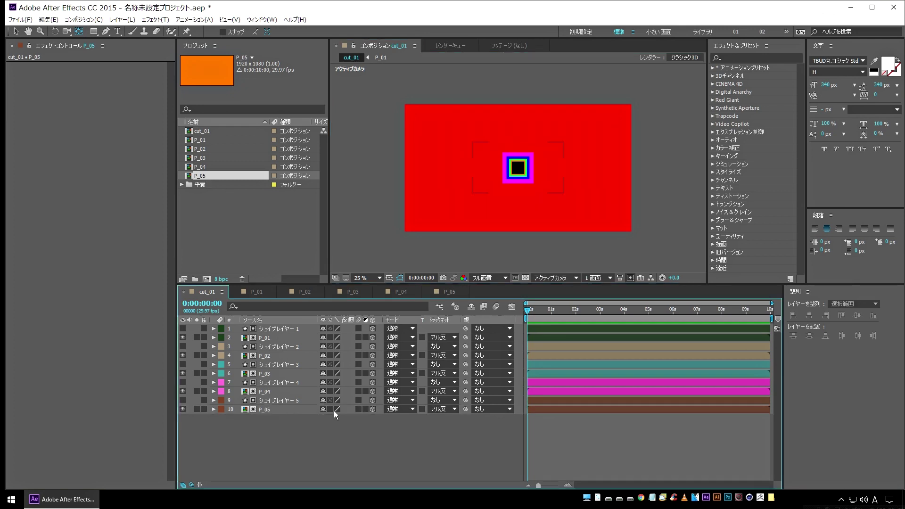
click(442, 410)
click(445, 418)
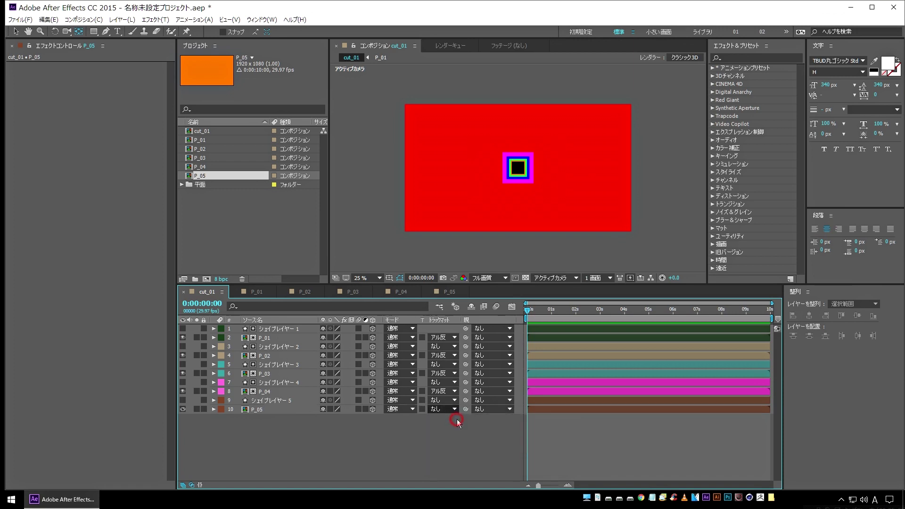
click(273, 400)
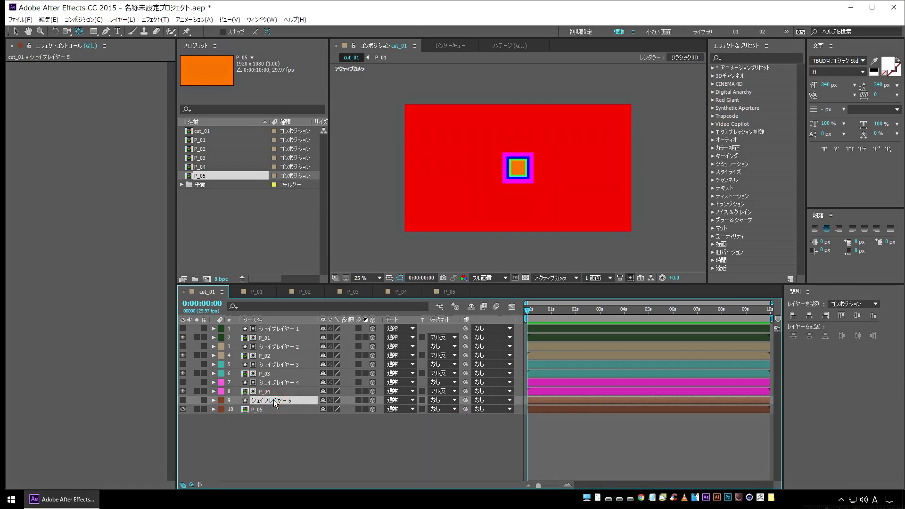
key(Delete)
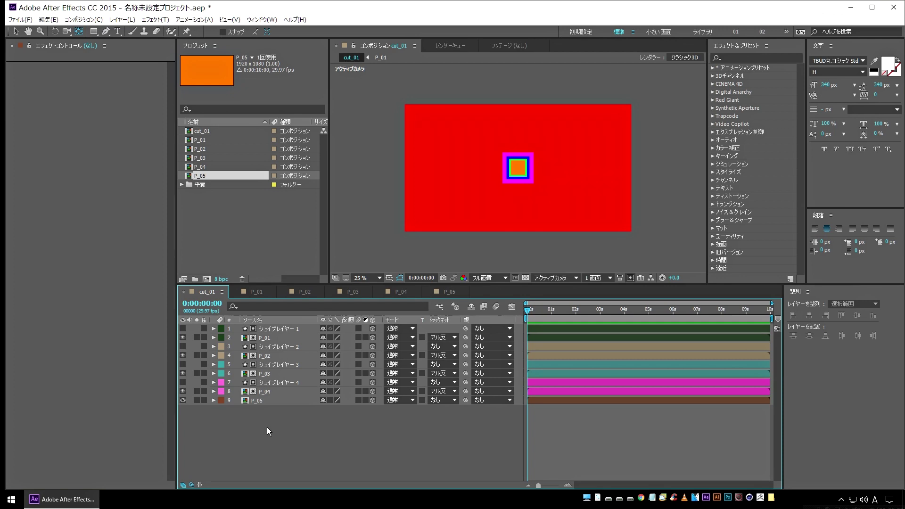
Add a new camera layer, accepting its default settings.
right_click(267, 427)
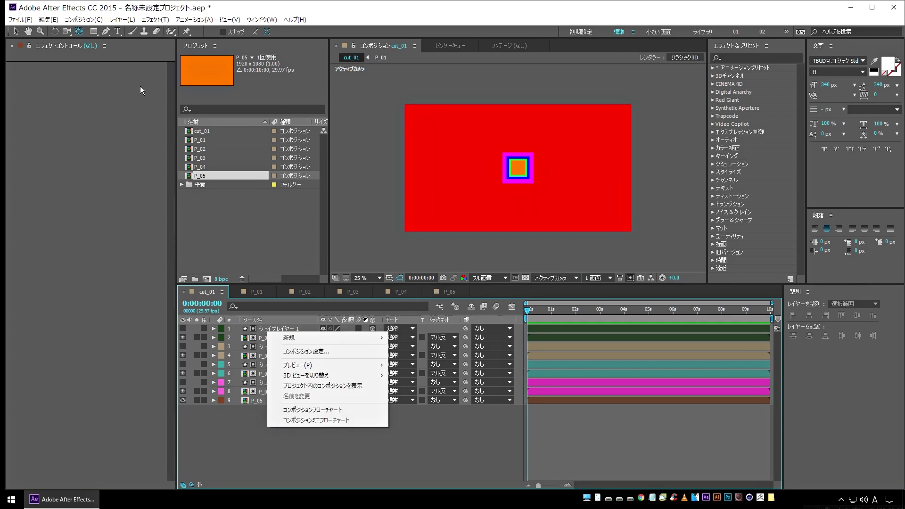
click(122, 20)
mouse_move(203, 31)
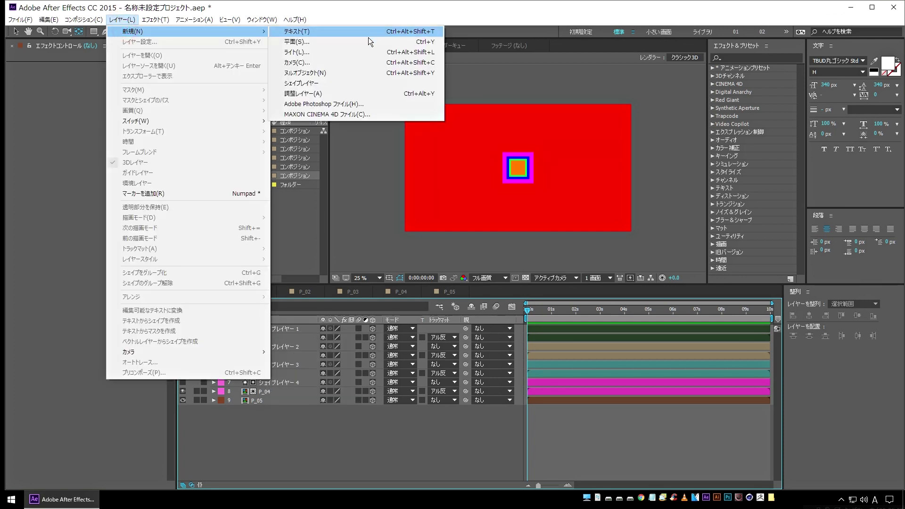
click(333, 62)
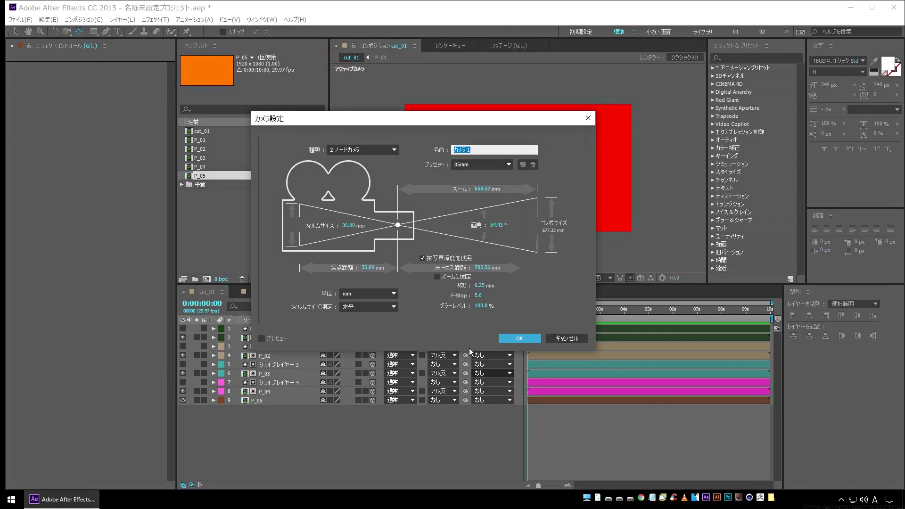
click(520, 339)
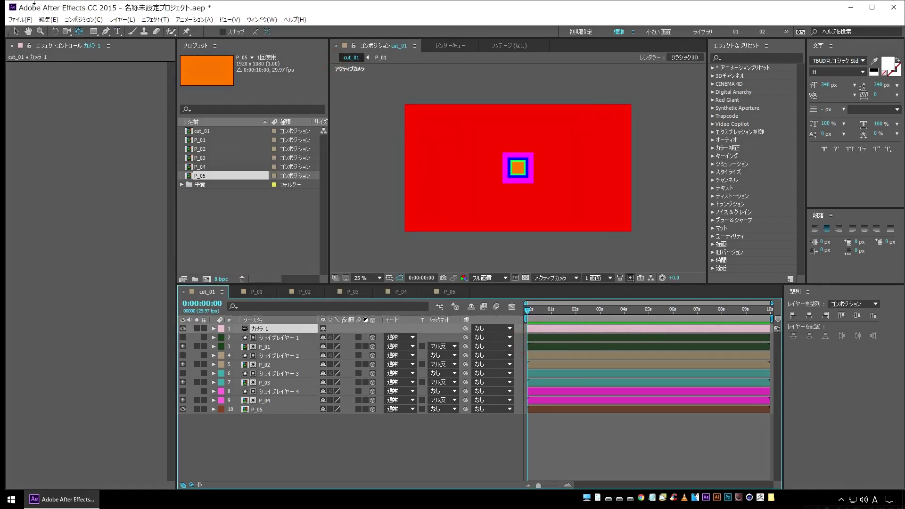
Add a null object, make it 3D, and parent the camera to it.
click(121, 20)
mouse_move(155, 31)
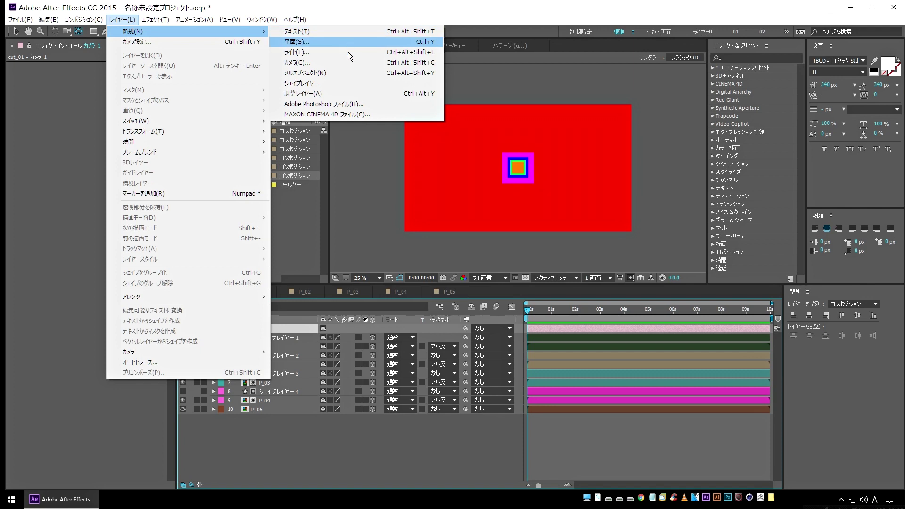
click(346, 72)
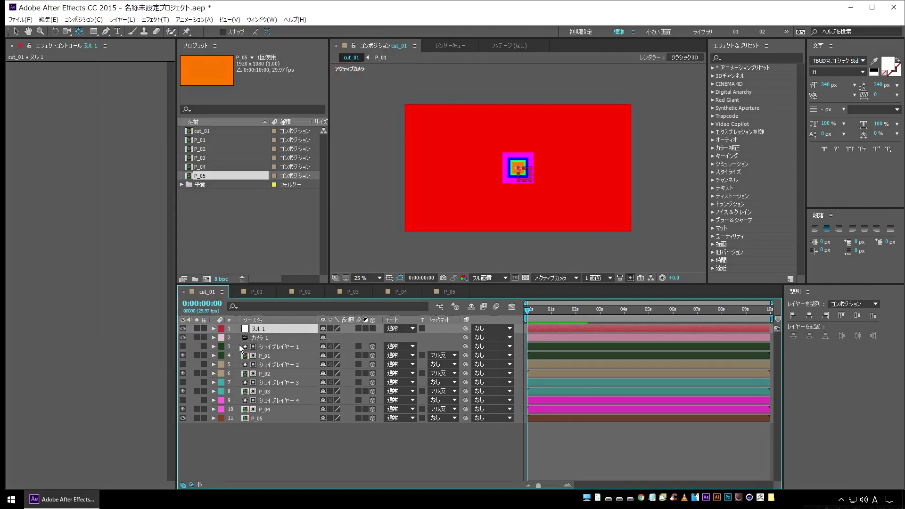
click(373, 328)
click(448, 337)
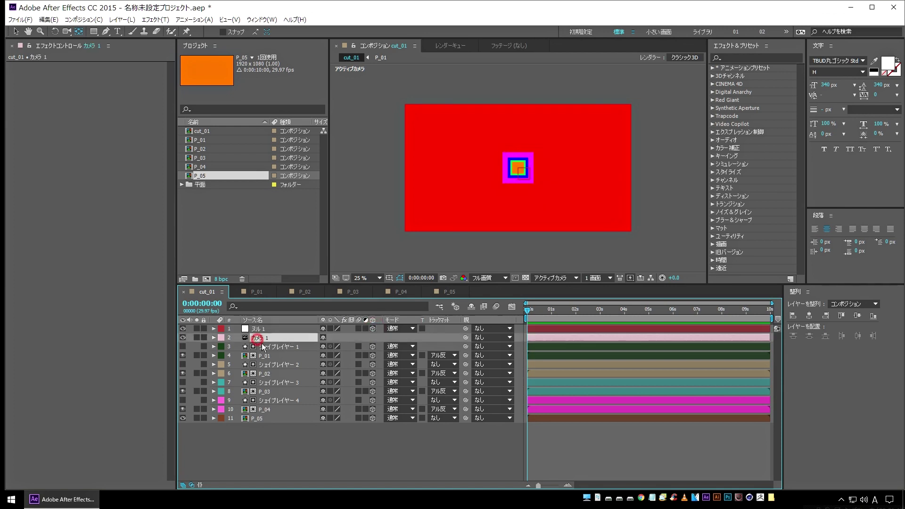
drag(466, 337, 257, 330)
click(269, 435)
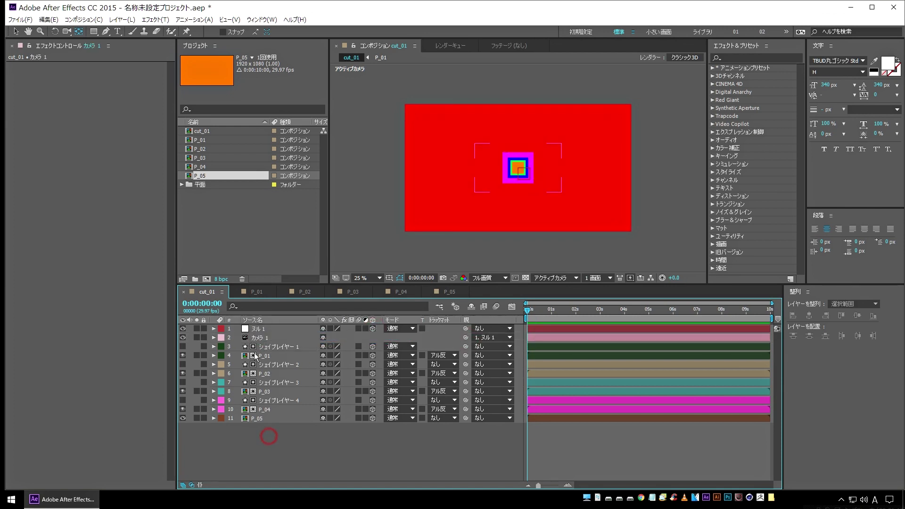
click(269, 328)
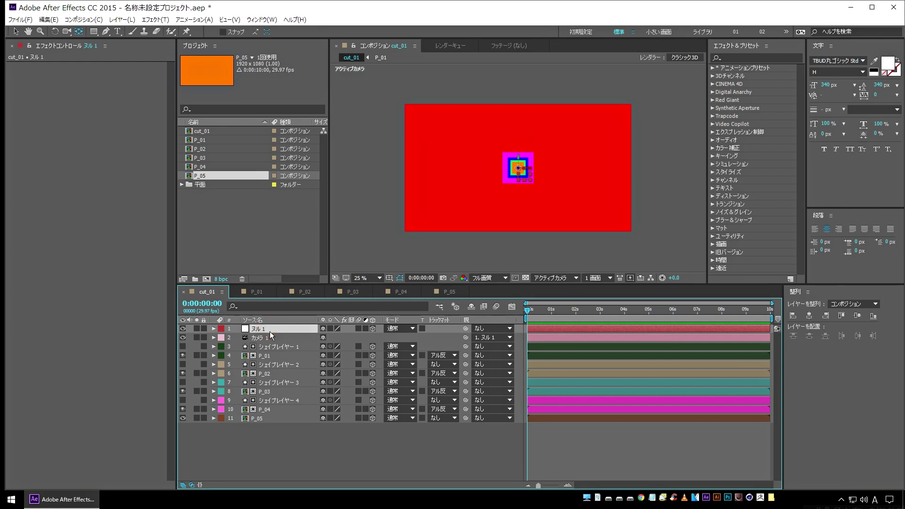
Keyframe ヌル 1's position at 0s and push its Z to about 4652 near 3:05.
key(p)
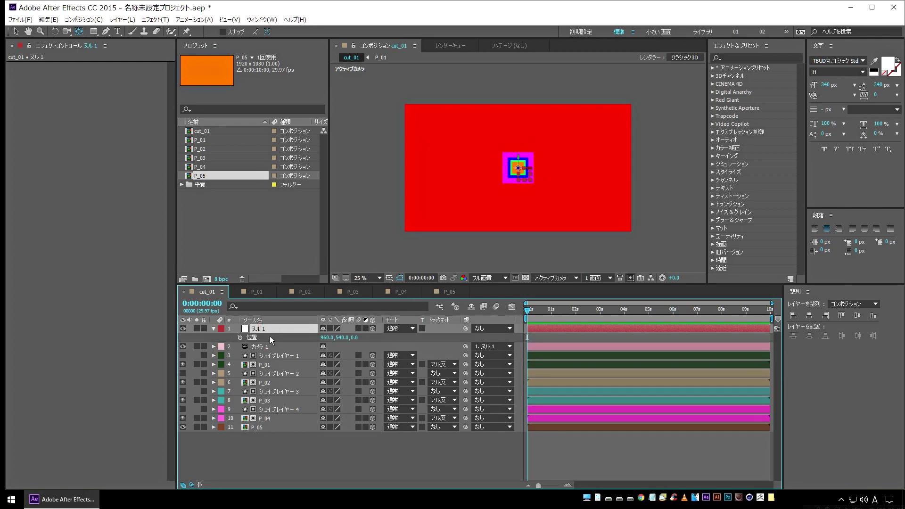
click(240, 338)
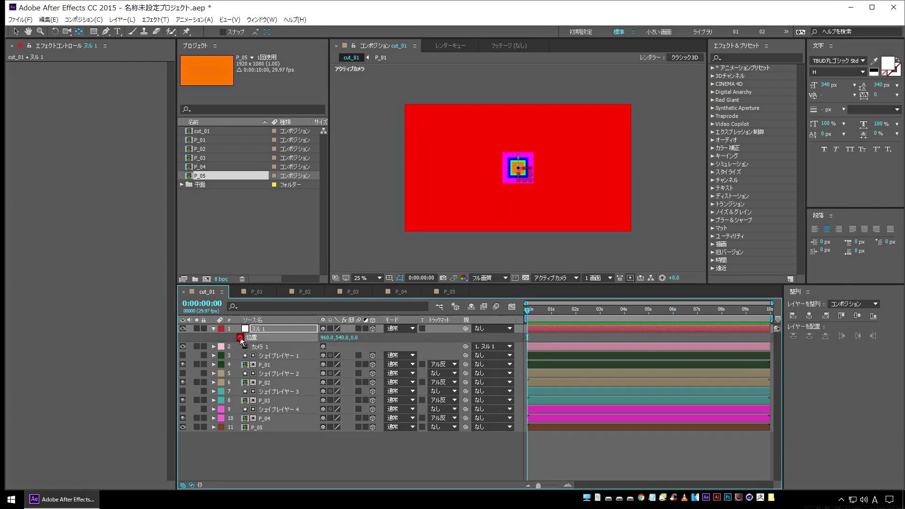
click(240, 337)
click(604, 313)
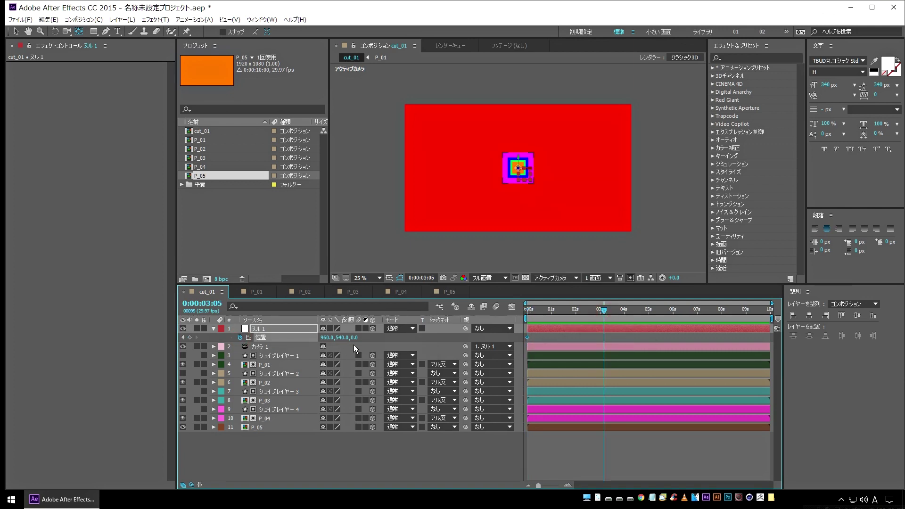
drag(363, 337, 376, 339)
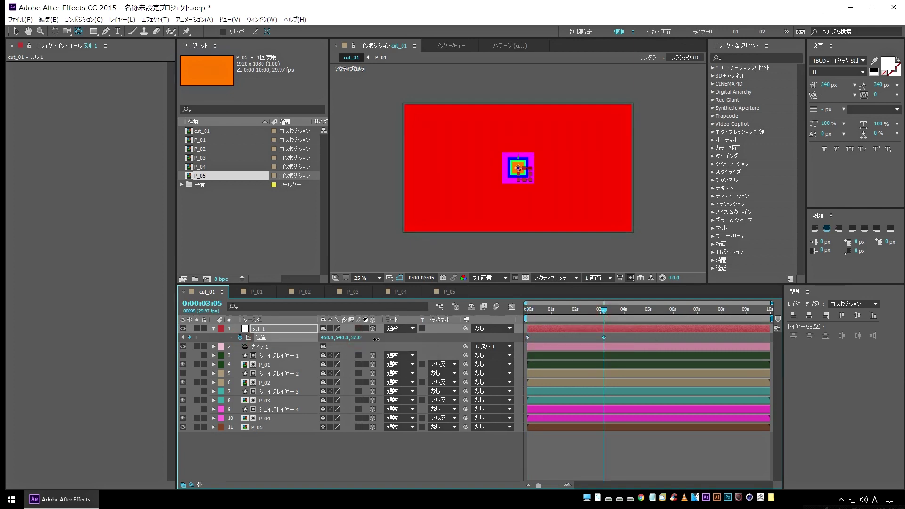
mouse_move(431, 340)
mouse_down()
mouse_move(634, 322)
mouse_move(597, 333)
mouse_up()
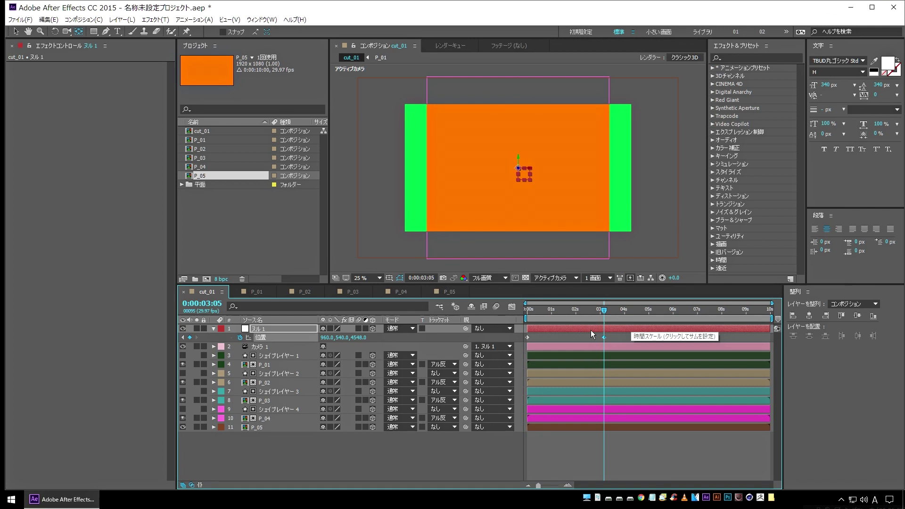
drag(598, 333, 629, 330)
click(602, 312)
Preview the fly-through animation from the start of the timeline.
key(Home)
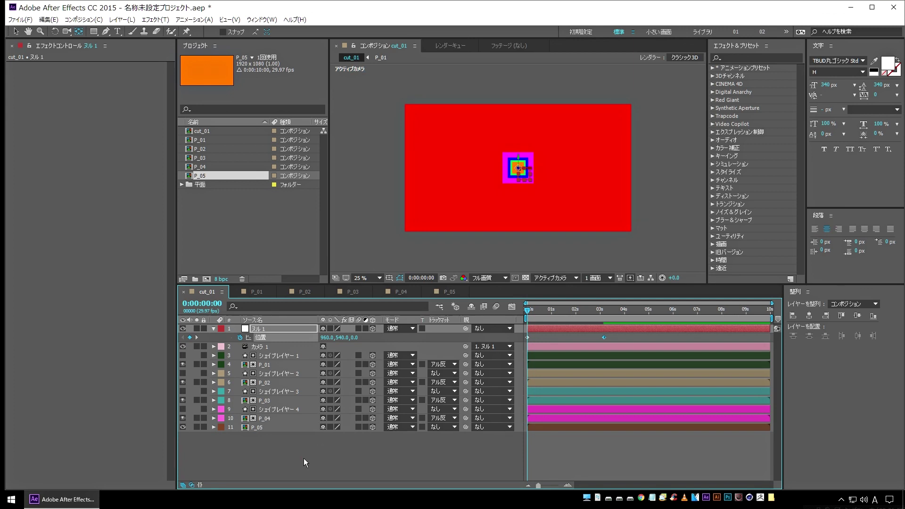
click(303, 459)
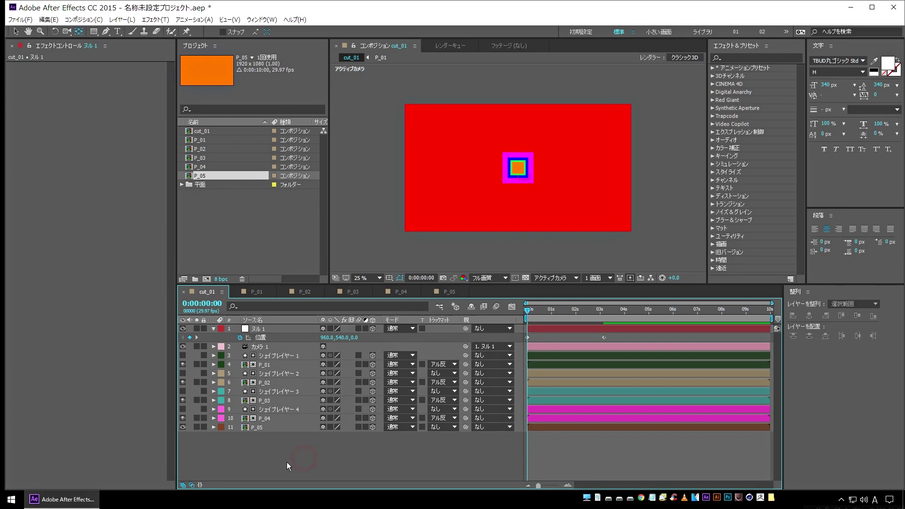
key(space)
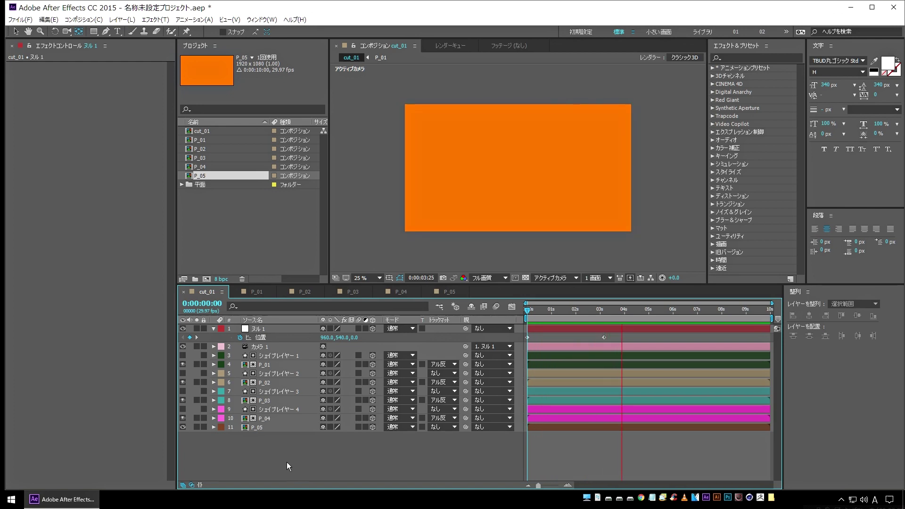
key(space)
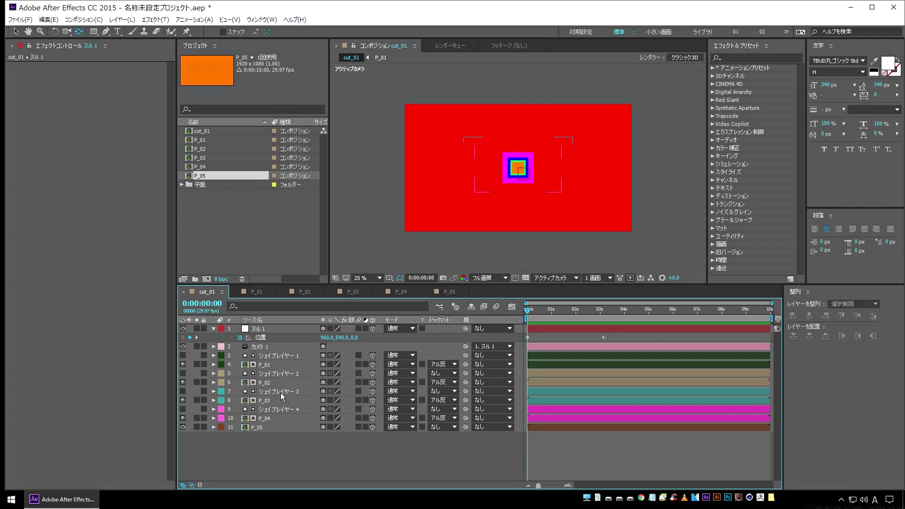
click(279, 357)
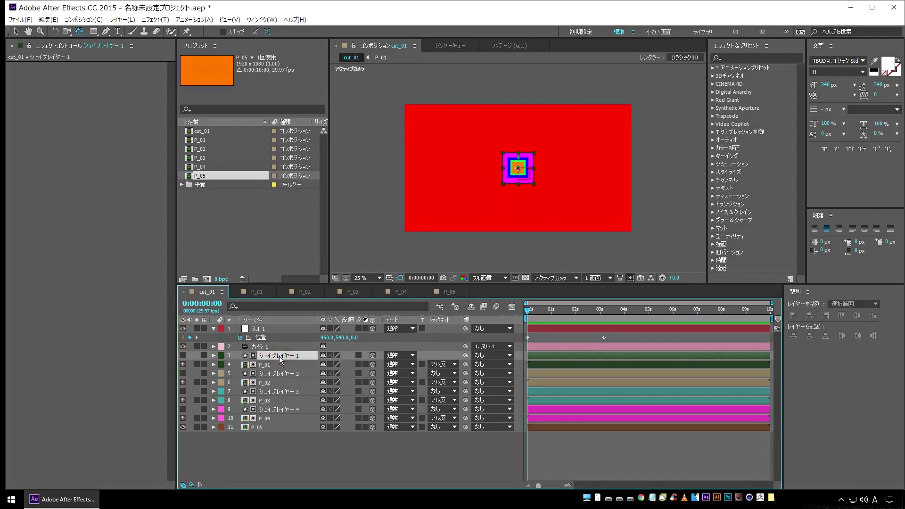
Keyframe シェイプレイヤー 1's scale at 100% on frame 23 and 0% at the start.
key(s)
drag(556, 310, 548, 315)
click(240, 365)
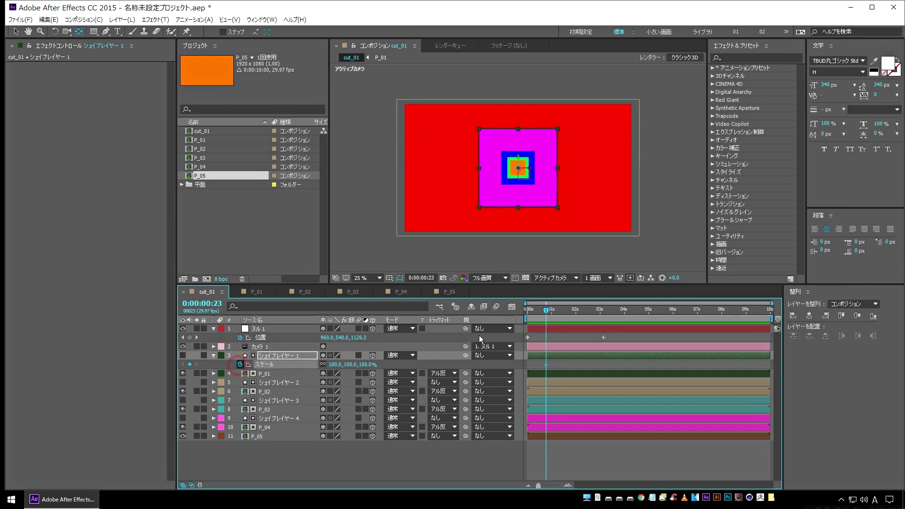
key(Home)
click(333, 364)
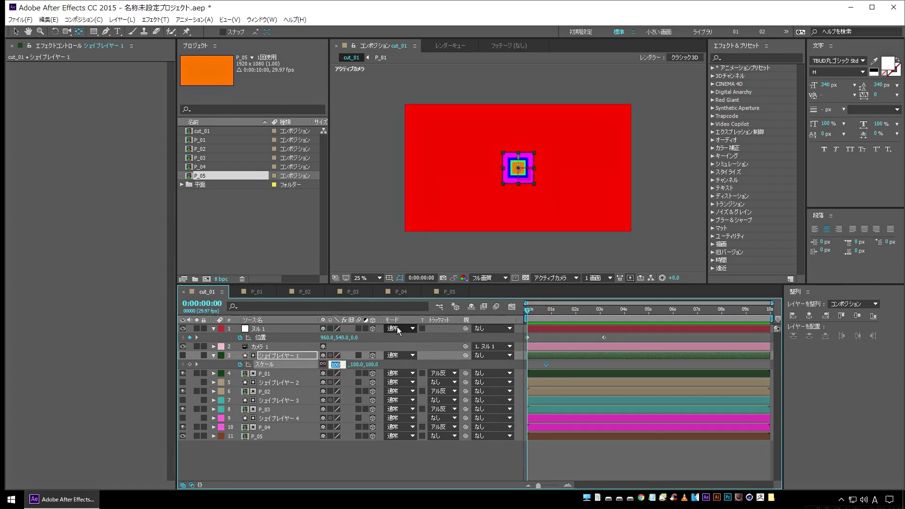
text(0)
key(Return)
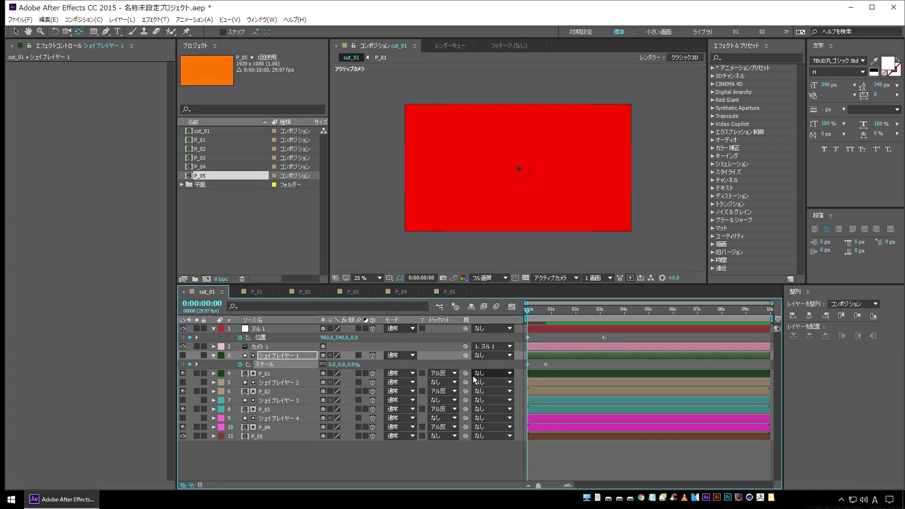
Preview the scale-up and check both scale keyframes, ending at frame 23.
click(459, 460)
key(space)
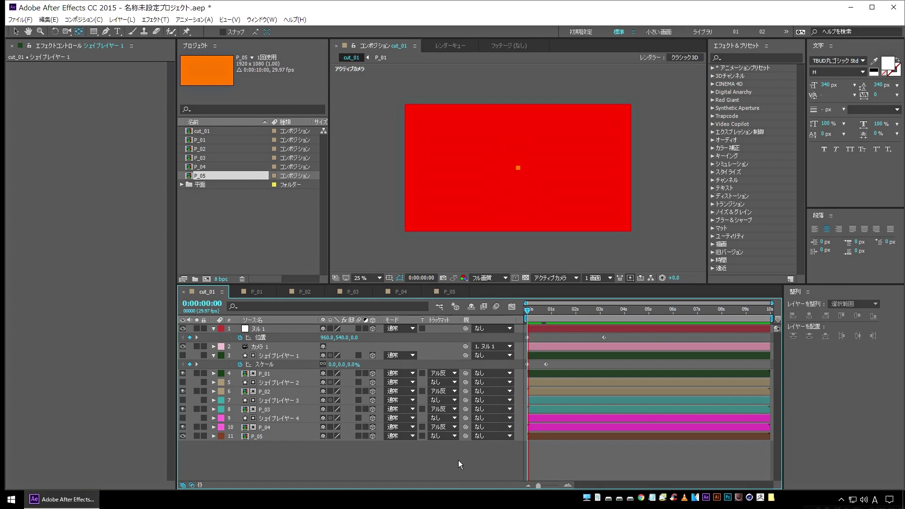
key(space)
drag(568, 362, 519, 375)
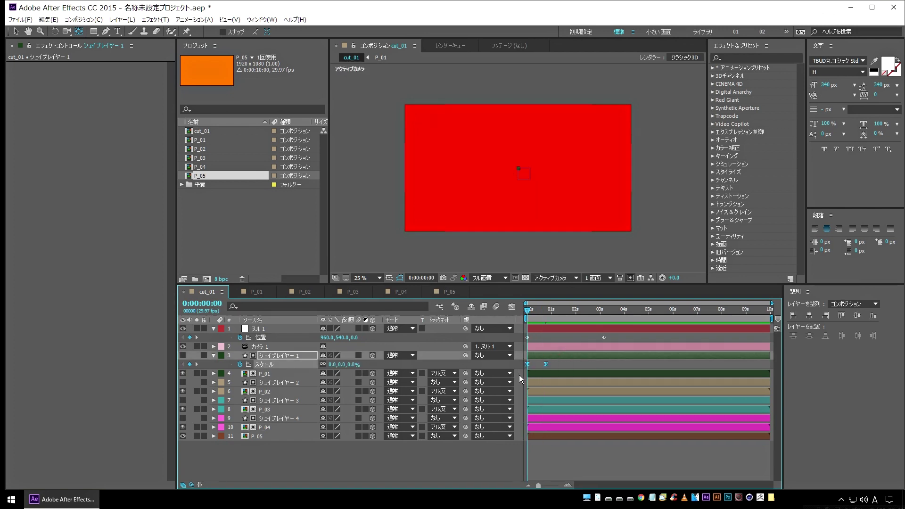
click(197, 365)
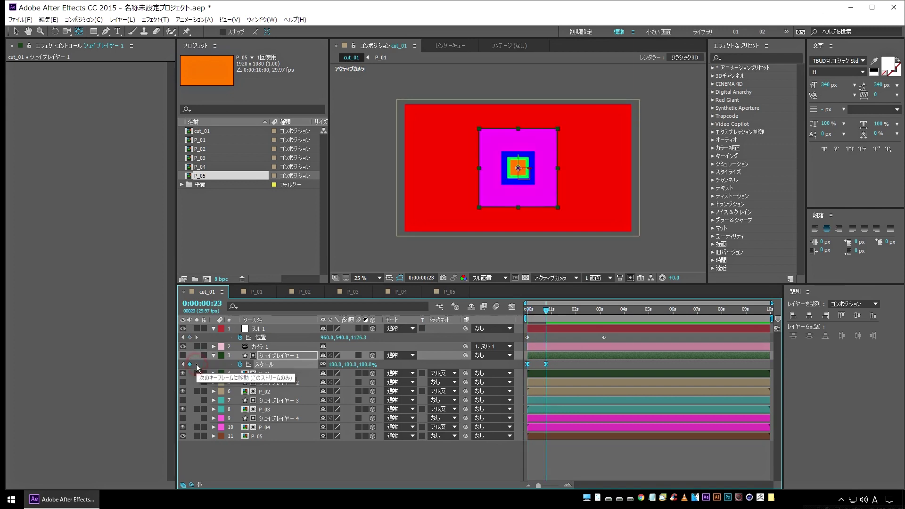
click(608, 330)
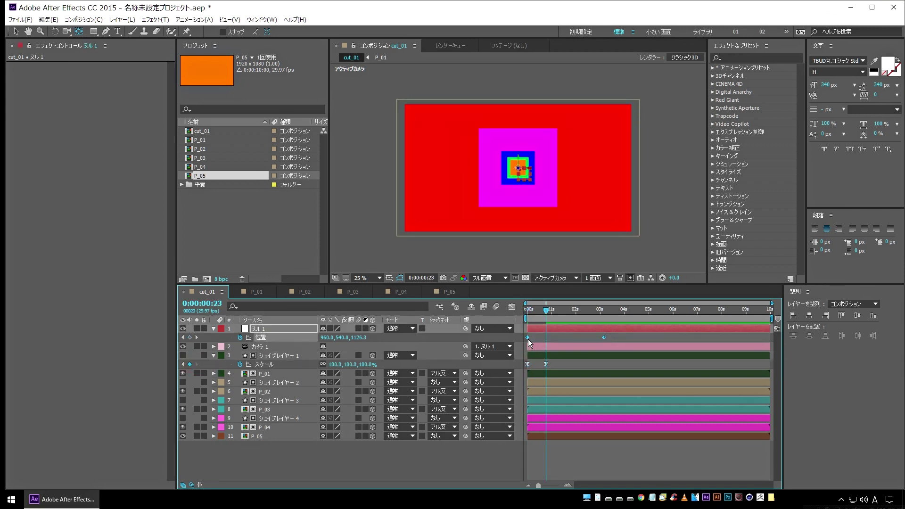
Shift ヌル 1's position keyframes later, apply Easy Ease, and preview.
drag(527, 339, 541, 338)
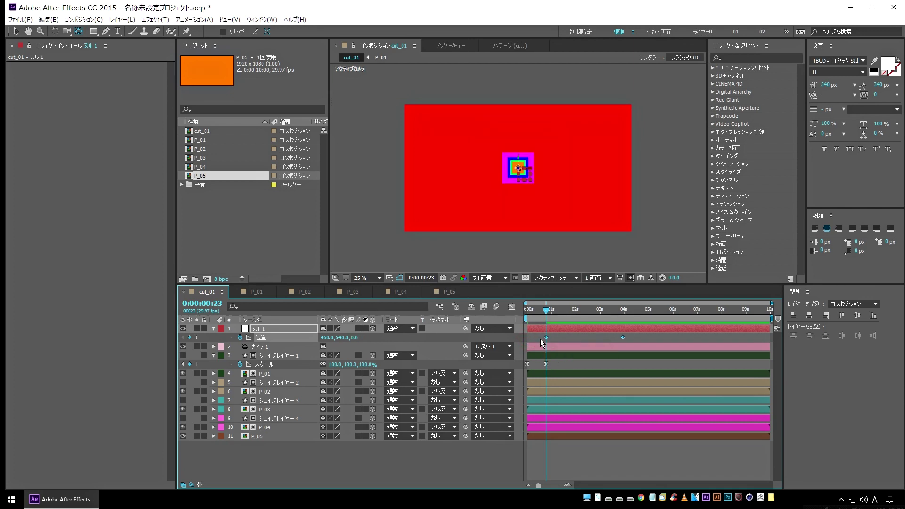
key(F9)
key(Home)
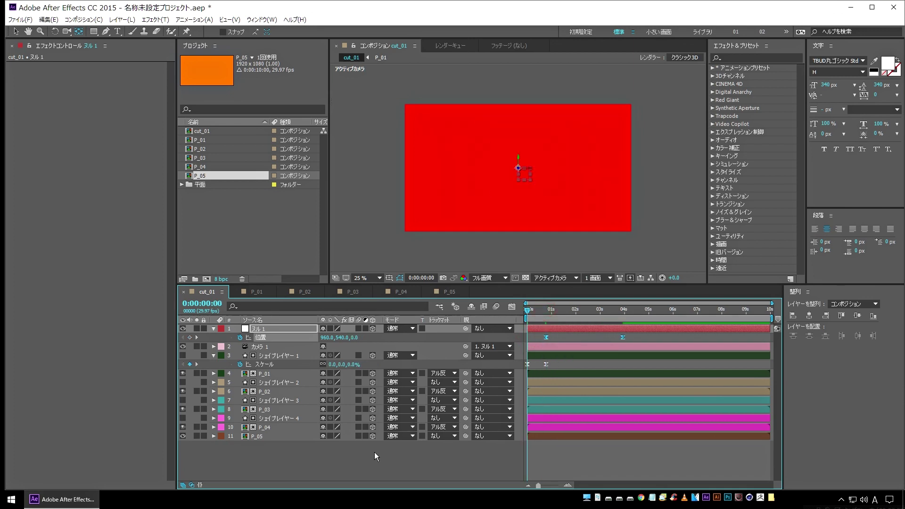
click(374, 452)
key(space)
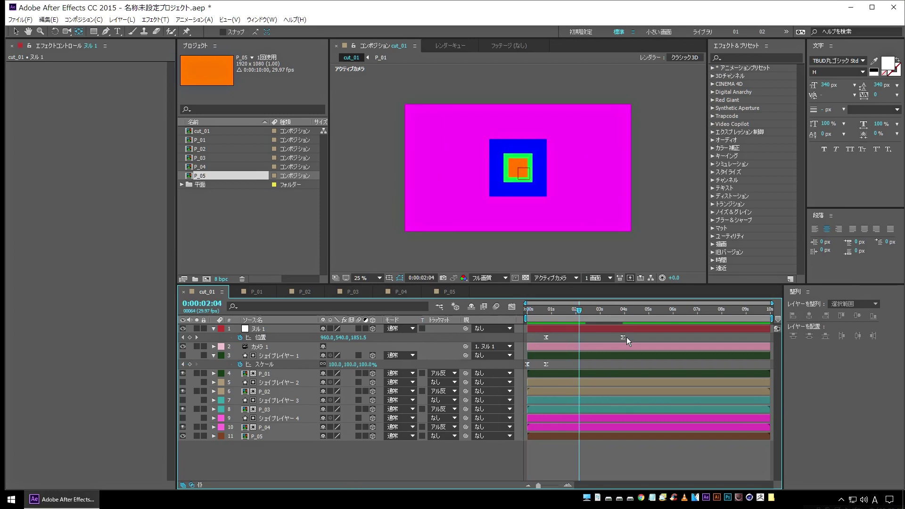
Pull the last position keyframe back from 4s to 3s and preview again.
drag(621, 340, 604, 340)
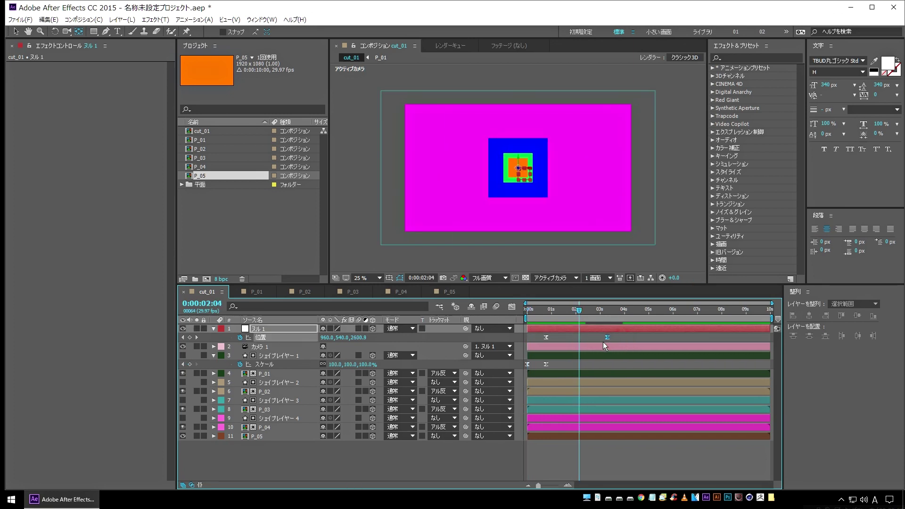
click(572, 311)
key(space)
click(374, 453)
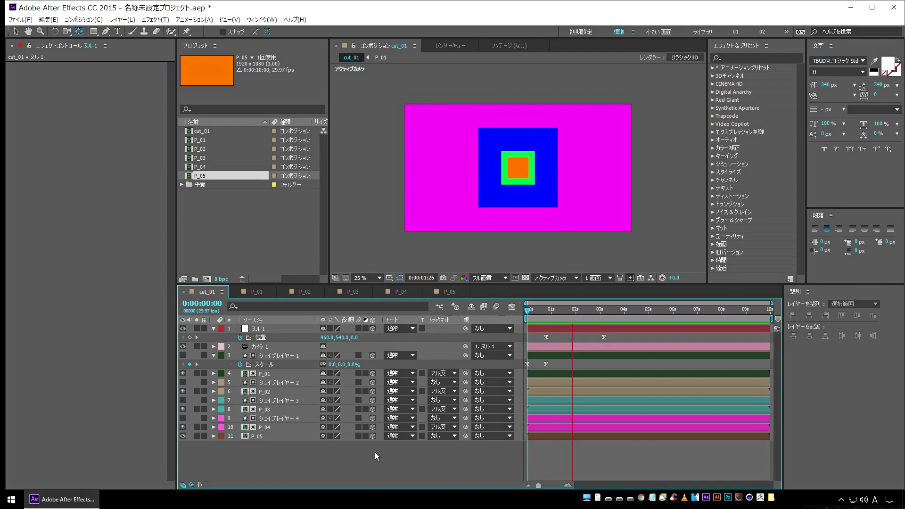
key(space)
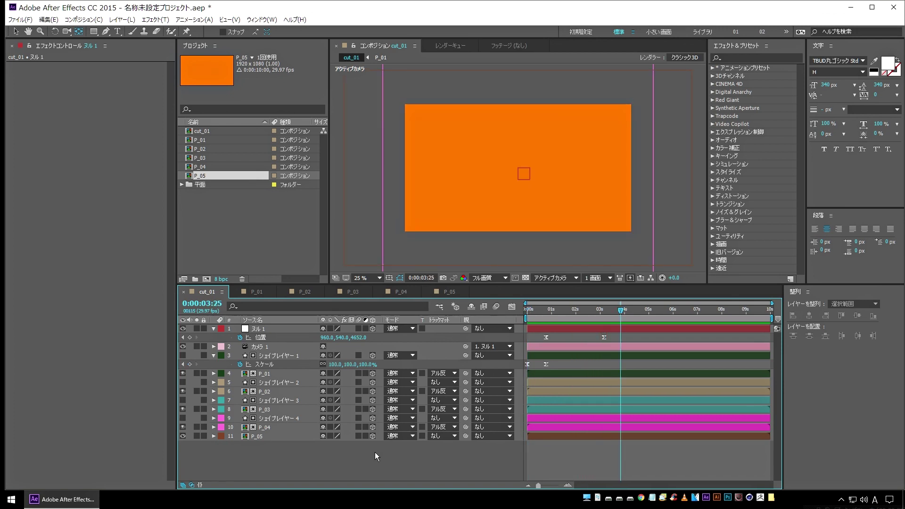
Set the current time to 2 seconds 15 frames and bring up the Project panel menu.
click(584, 316)
click(587, 318)
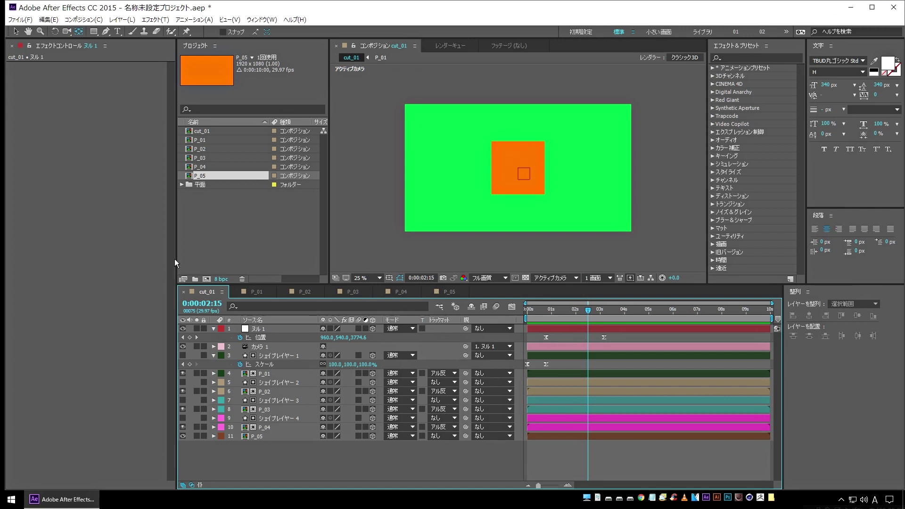
click(231, 218)
right_click(217, 205)
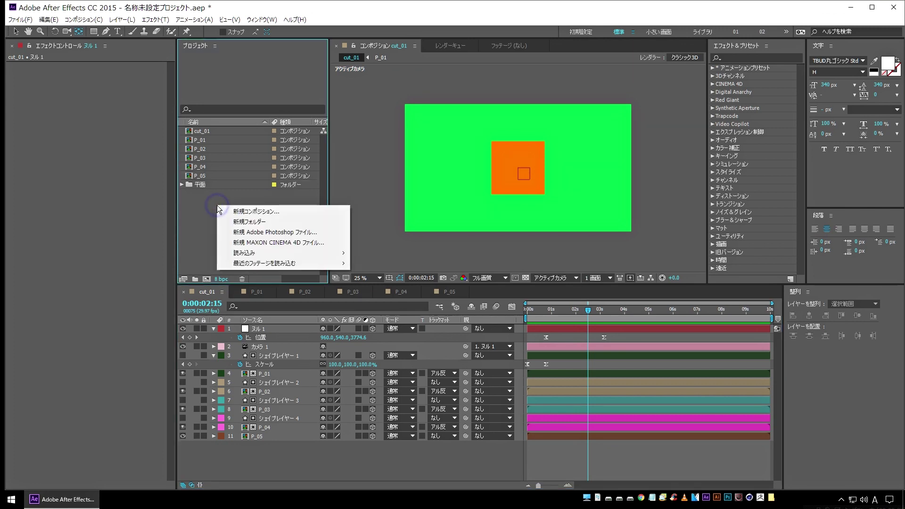
Create a 'comp' folder and move cut_01 through P_05 into it.
click(245, 223)
text(comp)
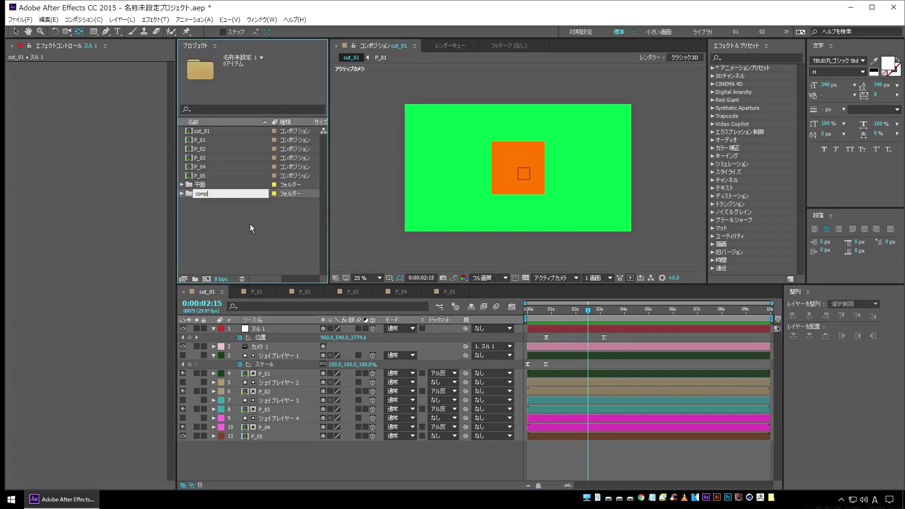
key(Return)
click(202, 140)
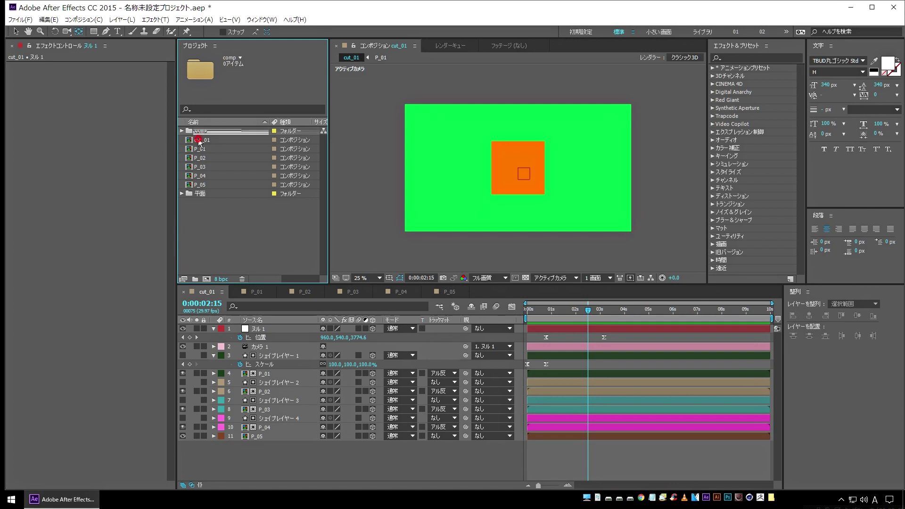
shift+click(195, 184)
drag(200, 145, 200, 131)
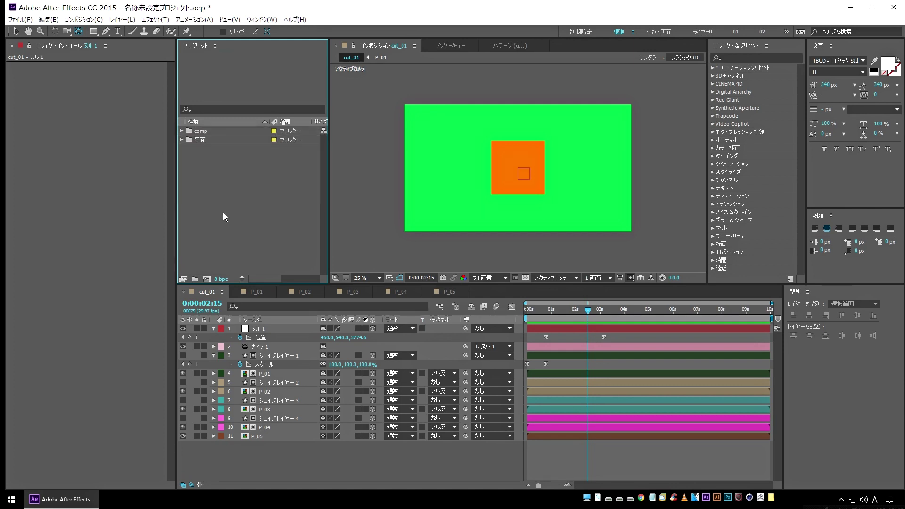
Create a 'pic' folder, then select the five StockSnap photos to import.
right_click(214, 167)
click(243, 184)
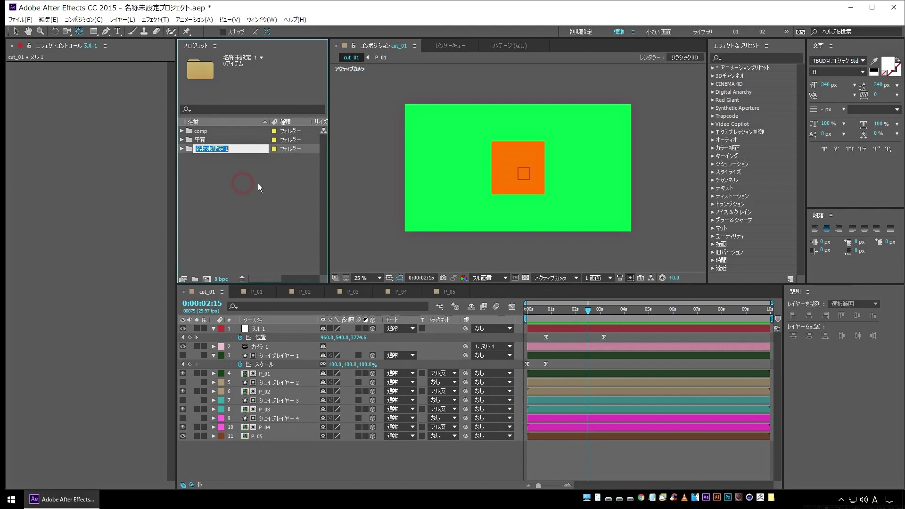
text(pl)
text(c)
click(277, 156)
double_click(219, 184)
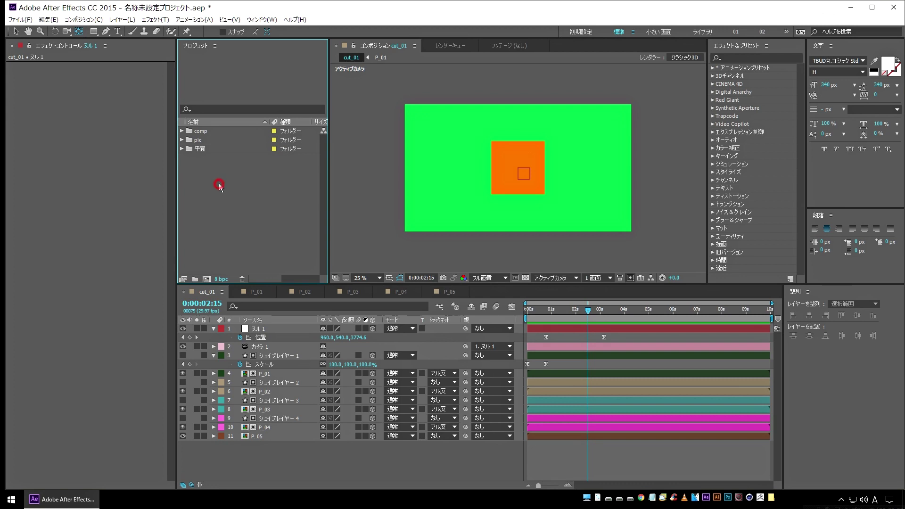
drag(129, 140, 395, 89)
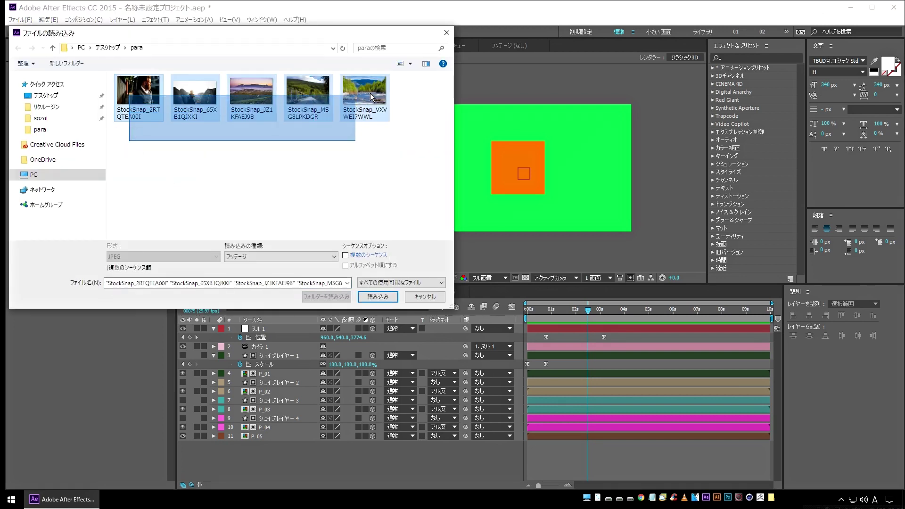
Import the five photos and place the first stock photo into P_01.
click(377, 295)
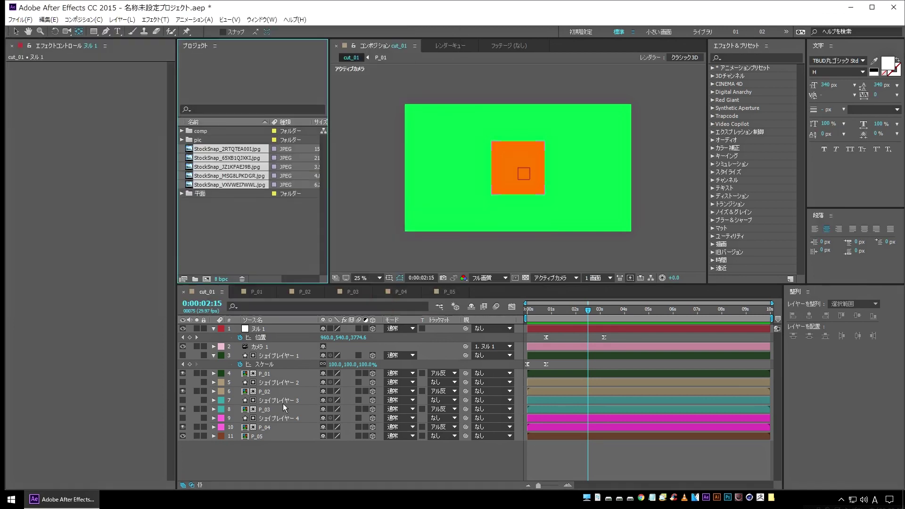
click(273, 457)
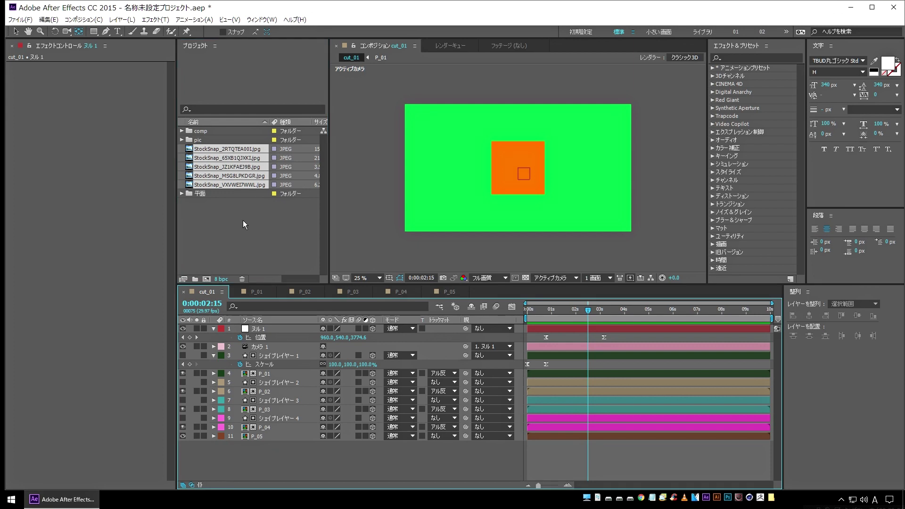
click(258, 293)
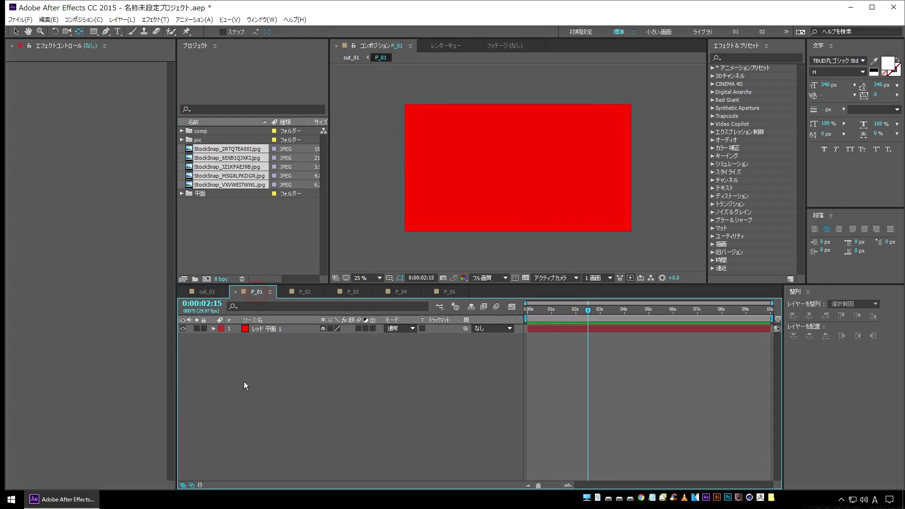
click(235, 219)
drag(228, 159, 274, 332)
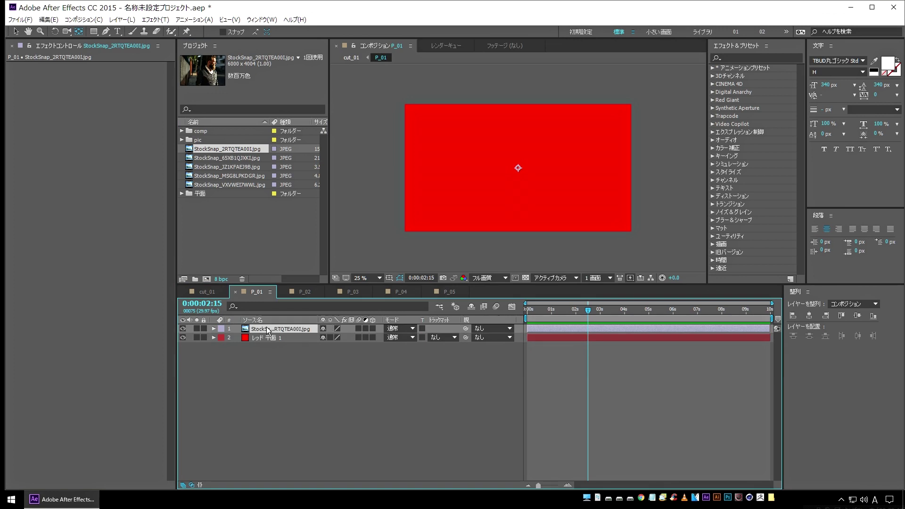
Scale the man's photo with Fit to Comp Width so it fills the frame.
right_click(281, 330)
click(357, 166)
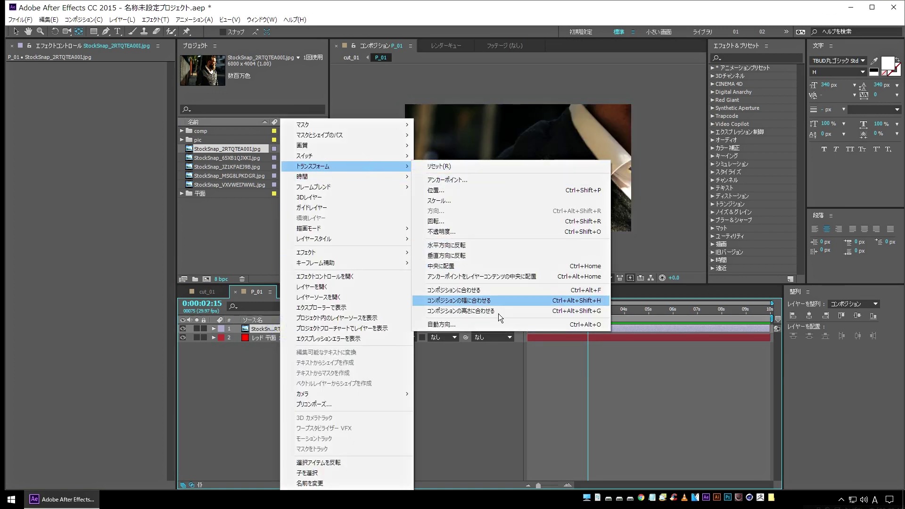
click(498, 313)
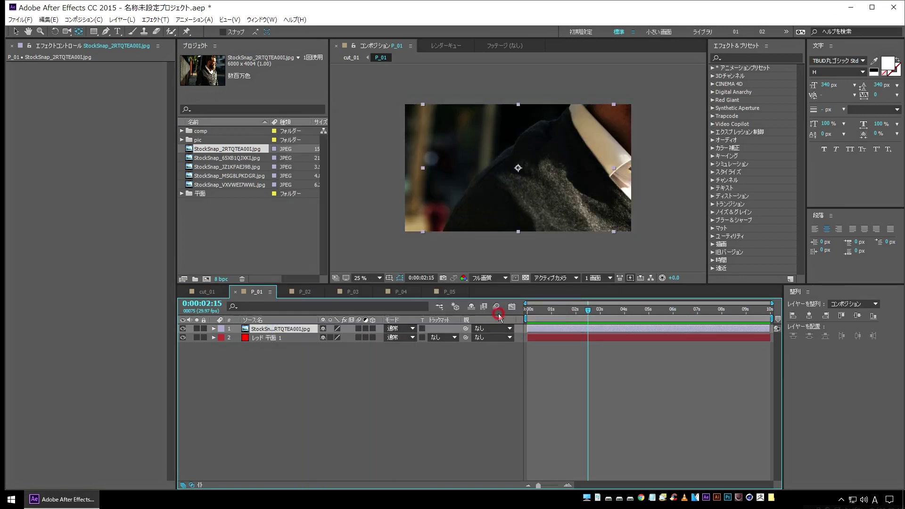
right_click(260, 329)
mouse_move(374, 165)
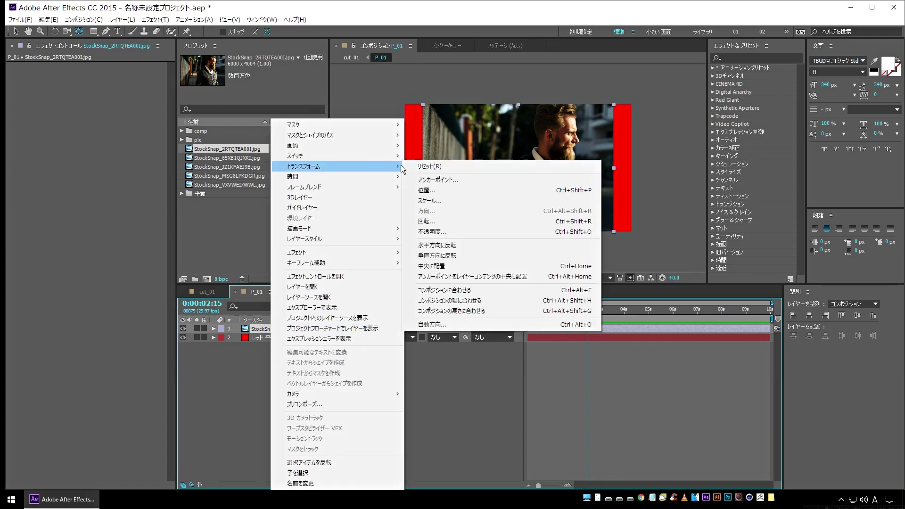
click(491, 301)
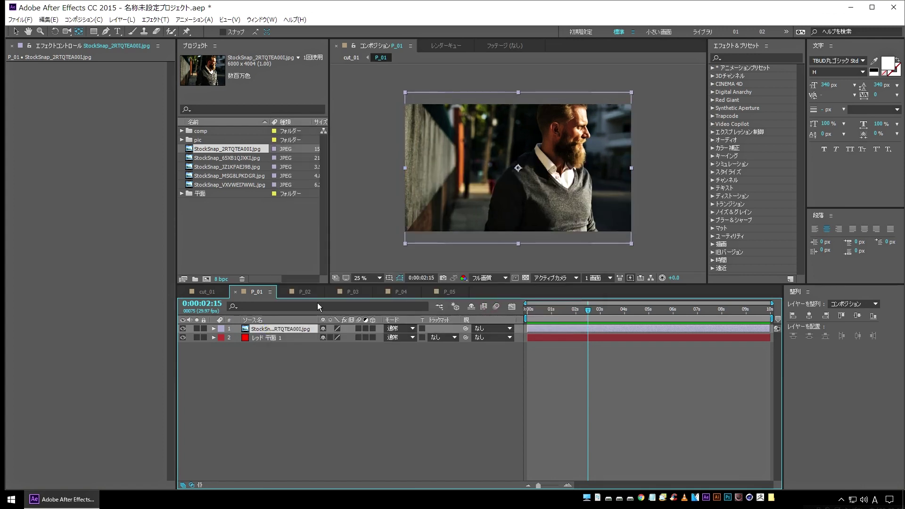
click(300, 292)
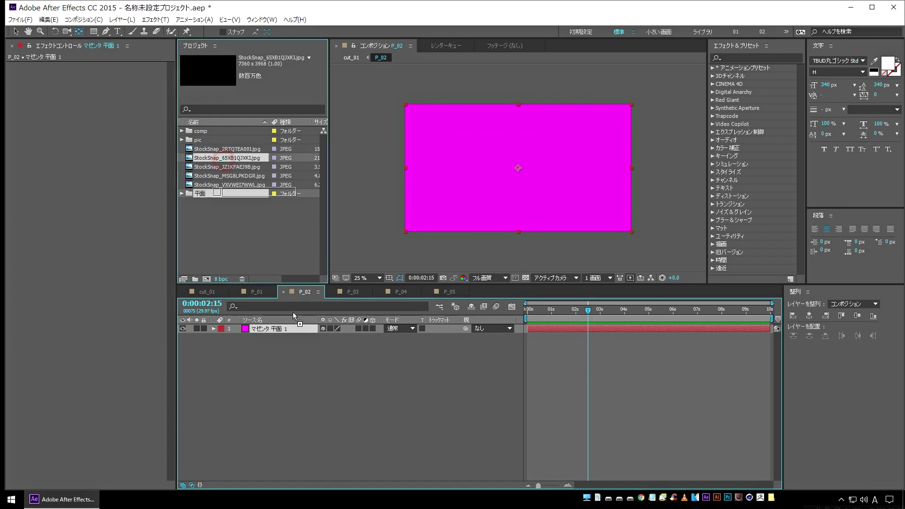
Add the hiker photo to P_02 and fit it to the comp height.
drag(225, 162, 294, 330)
right_click(279, 330)
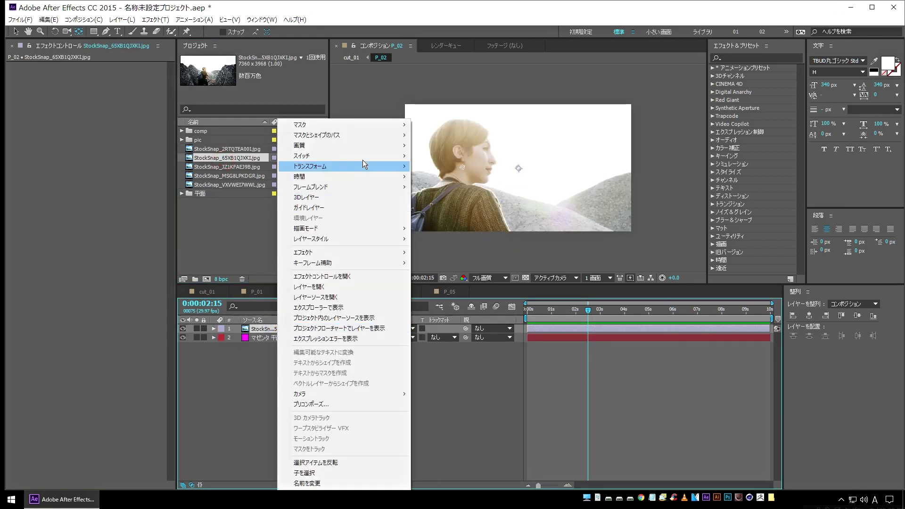
mouse_move(361, 166)
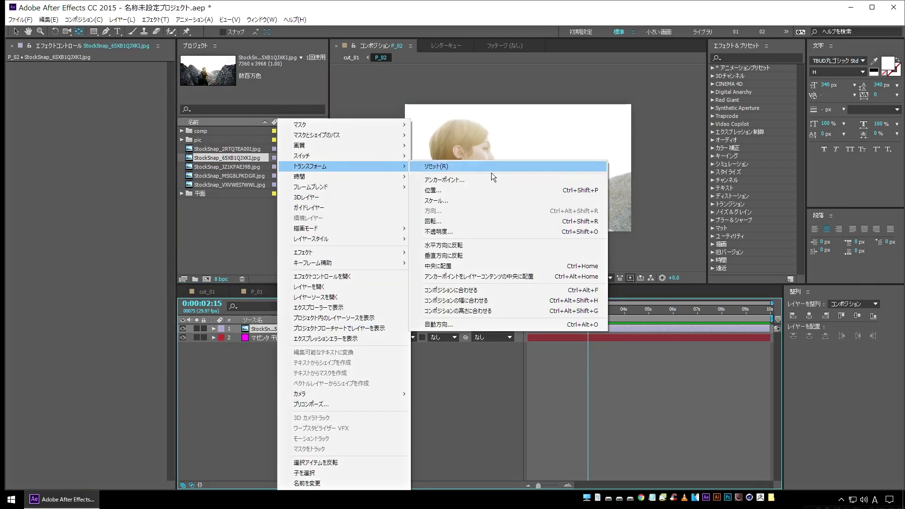
click(500, 310)
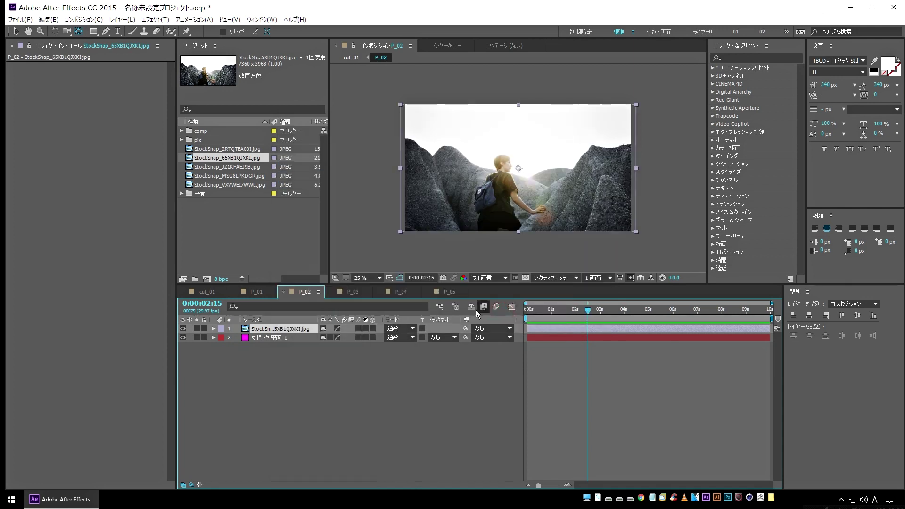
Add the landscape photo to P_03 and fit it to the comp height.
click(351, 291)
mouse_move(236, 167)
mouse_down()
mouse_move(272, 328)
mouse_move(285, 347)
mouse_up()
right_click(280, 331)
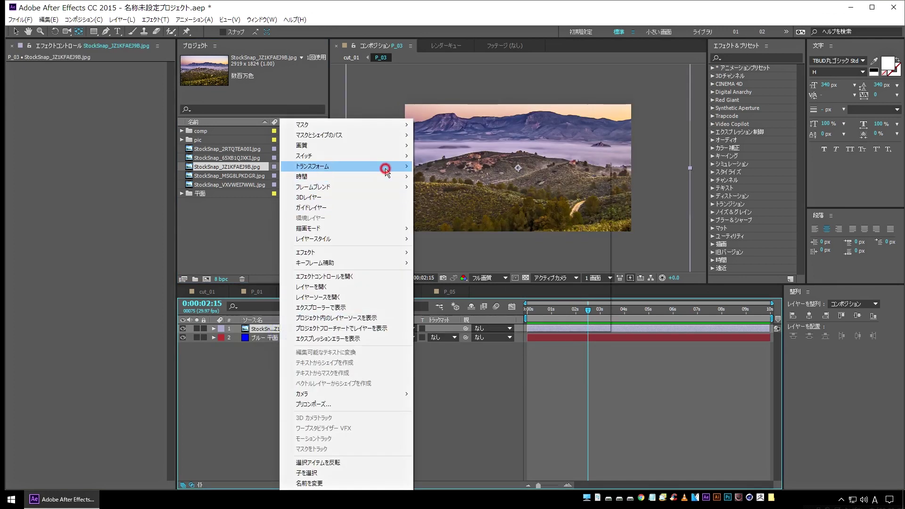
mouse_move(384, 167)
click(500, 315)
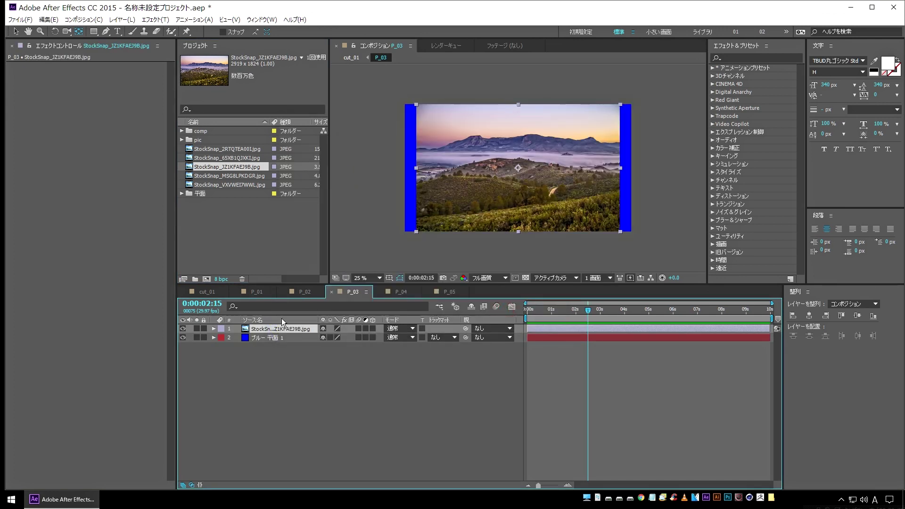
right_click(262, 331)
mouse_move(351, 166)
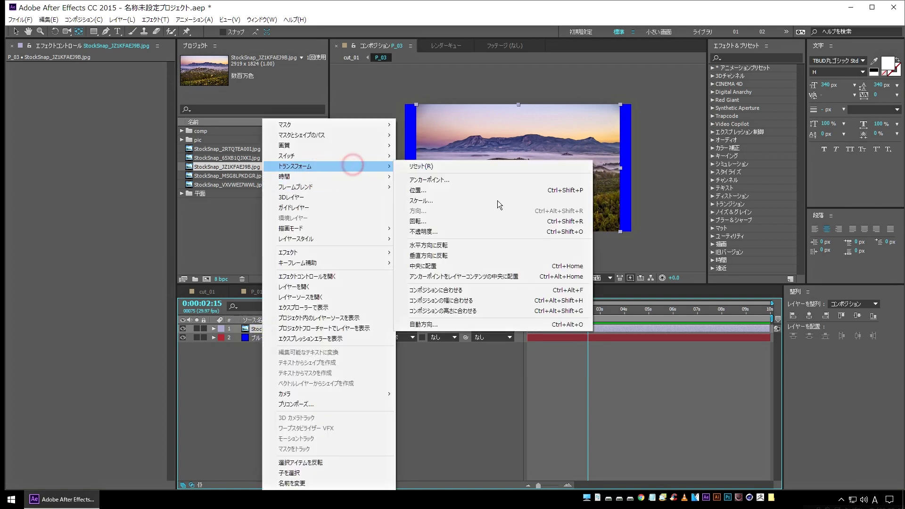
click(496, 310)
click(401, 291)
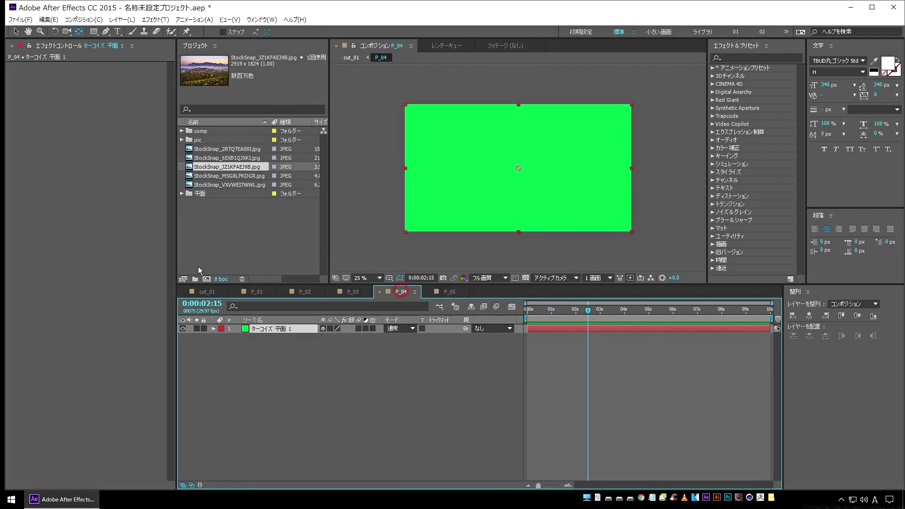
Add the bridge photo to P_04 and scale it to fill the comp width.
drag(224, 180, 260, 330)
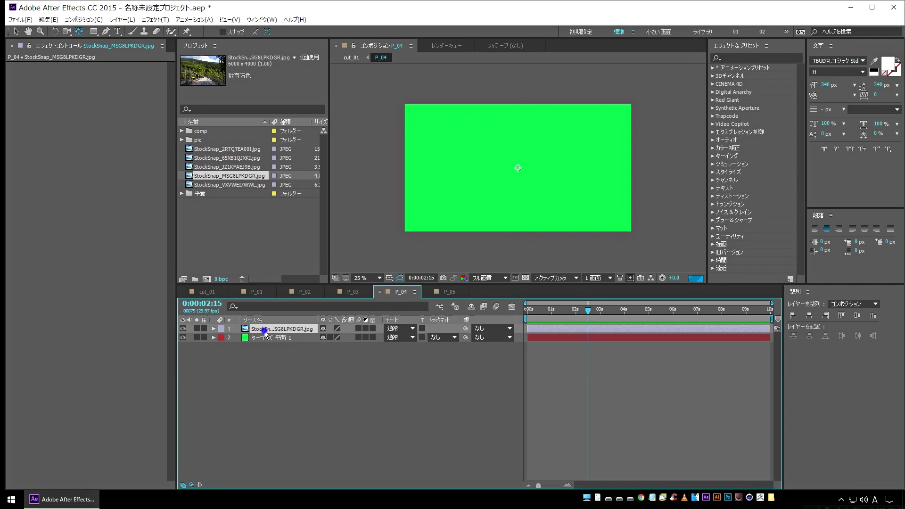
right_click(262, 329)
mouse_move(359, 167)
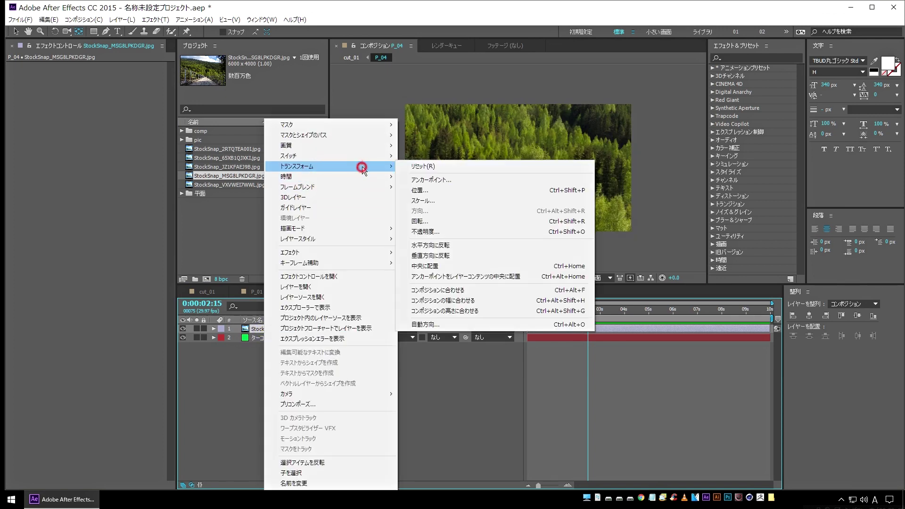
click(479, 311)
right_click(285, 330)
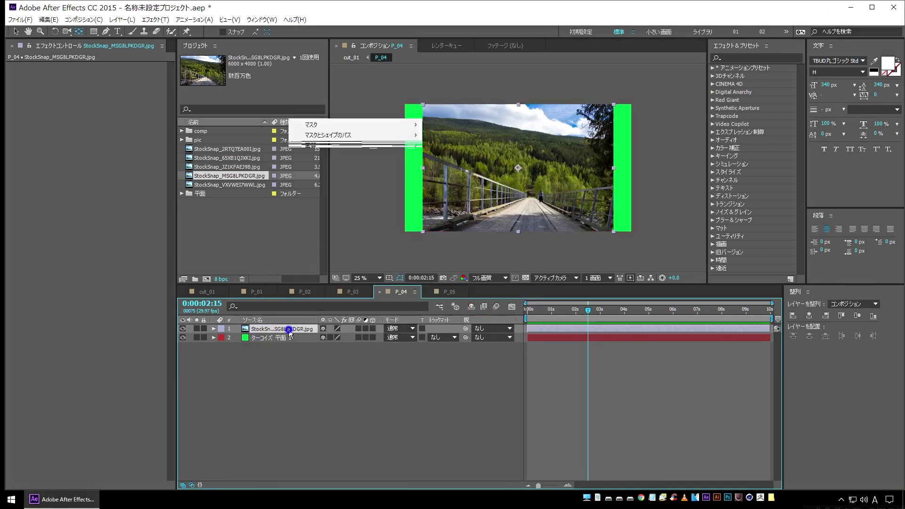
mouse_move(371, 167)
click(495, 303)
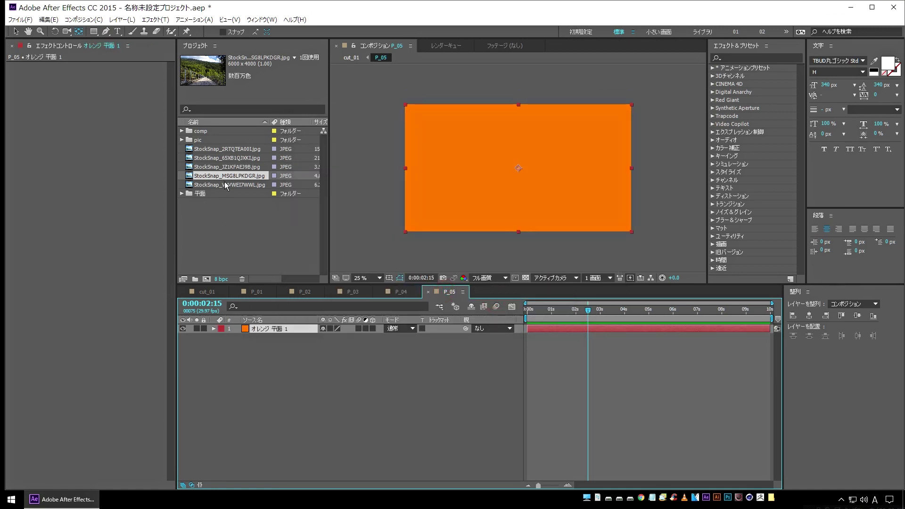
Add the river photo to P_05, scale it to fill the comp, and return to cut_01.
drag(226, 185, 272, 330)
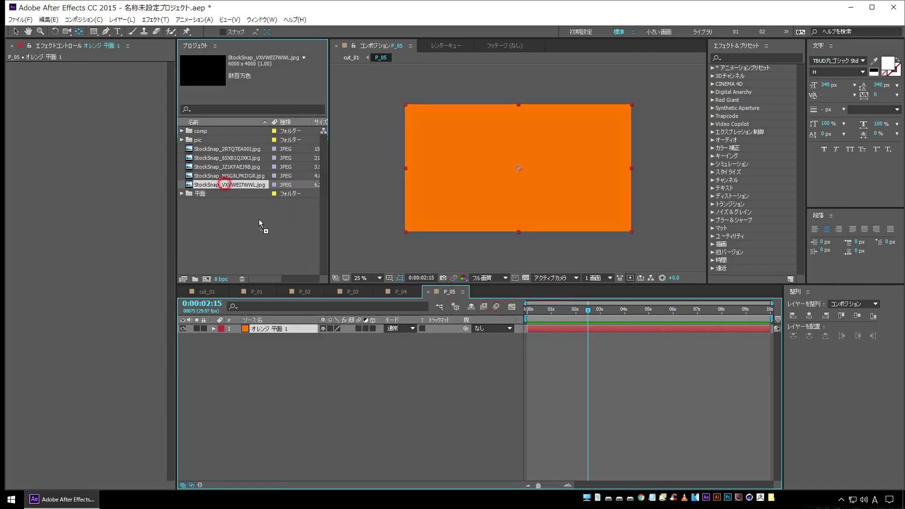
right_click(272, 330)
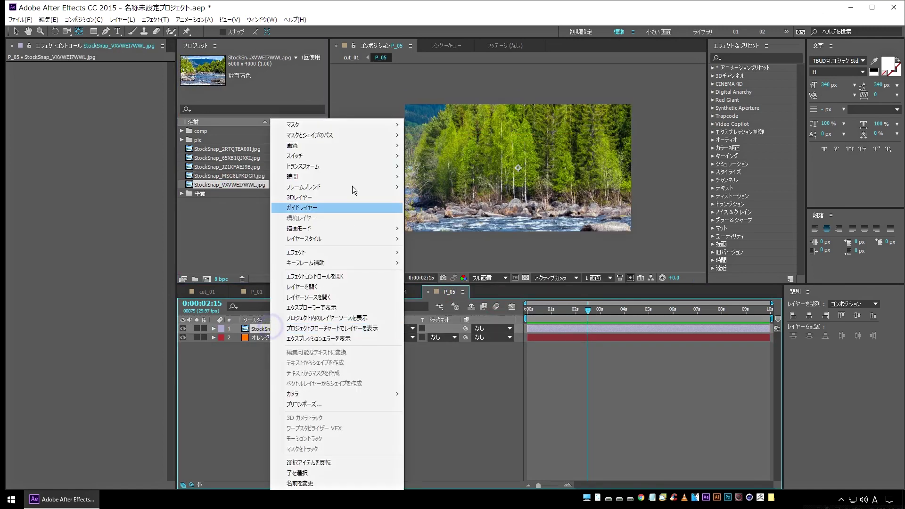
mouse_move(353, 178)
click(487, 310)
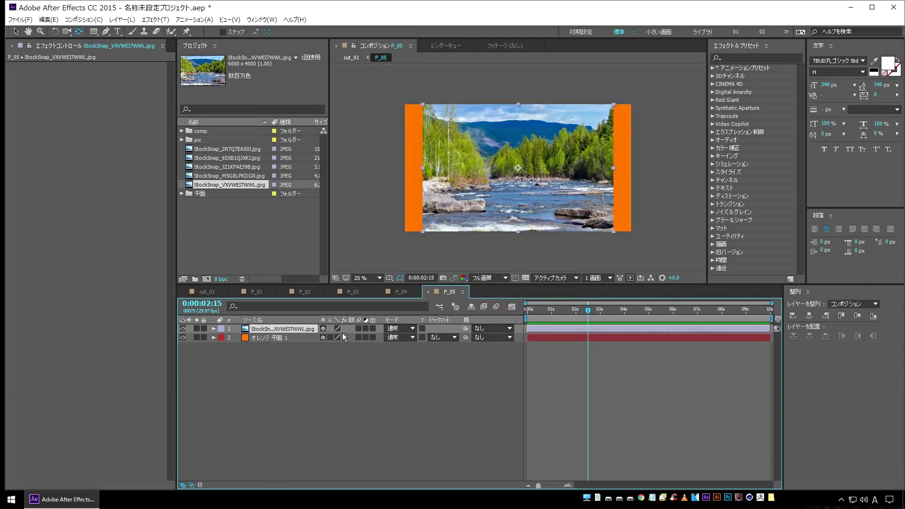
key(ctrl+z)
right_click(293, 330)
mouse_move(409, 165)
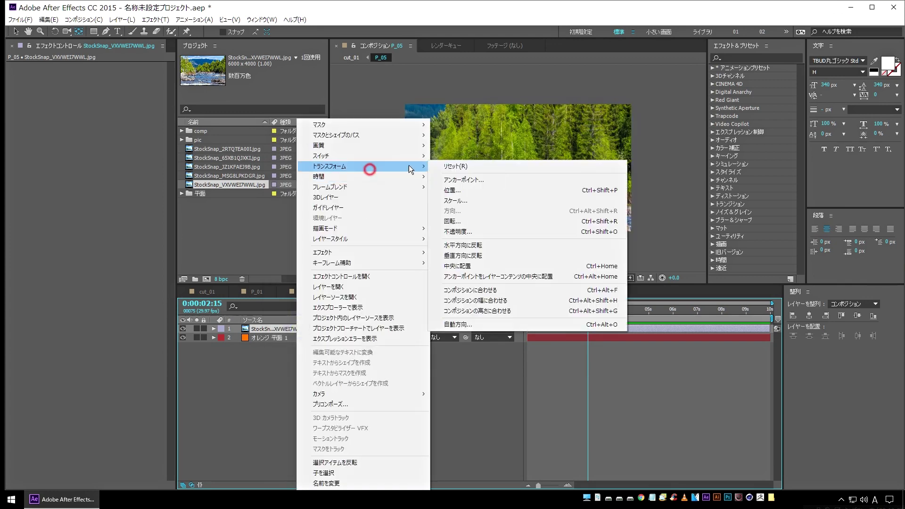
click(520, 308)
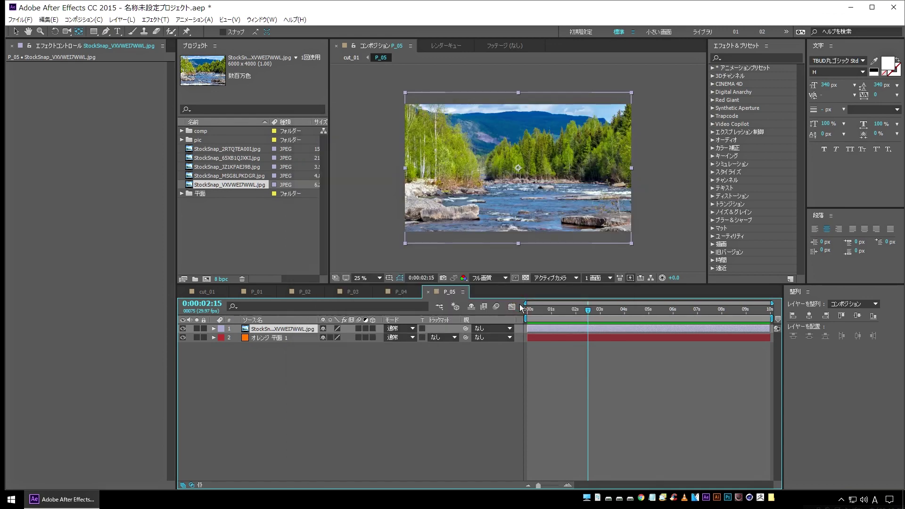
click(204, 290)
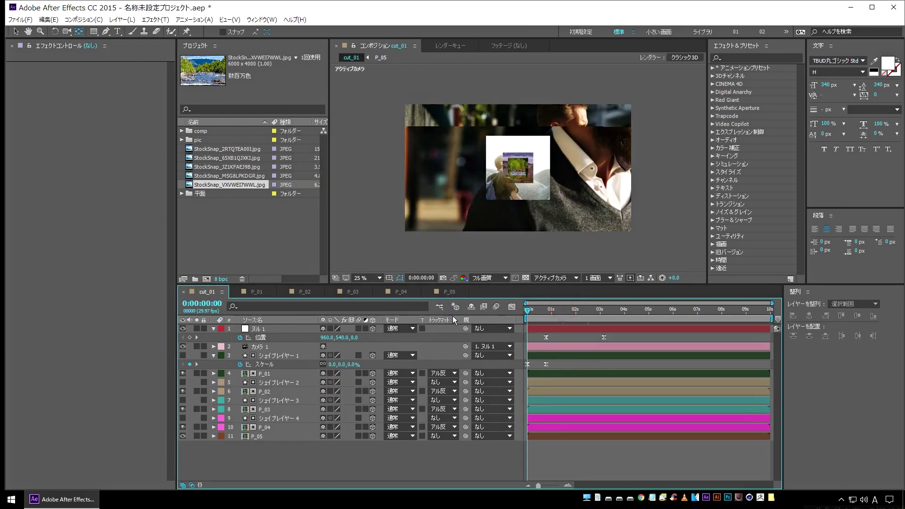
Preview the cut_01 fly-through, scrub back to about 0:00:01:23, then switch to P_02.
key(space)
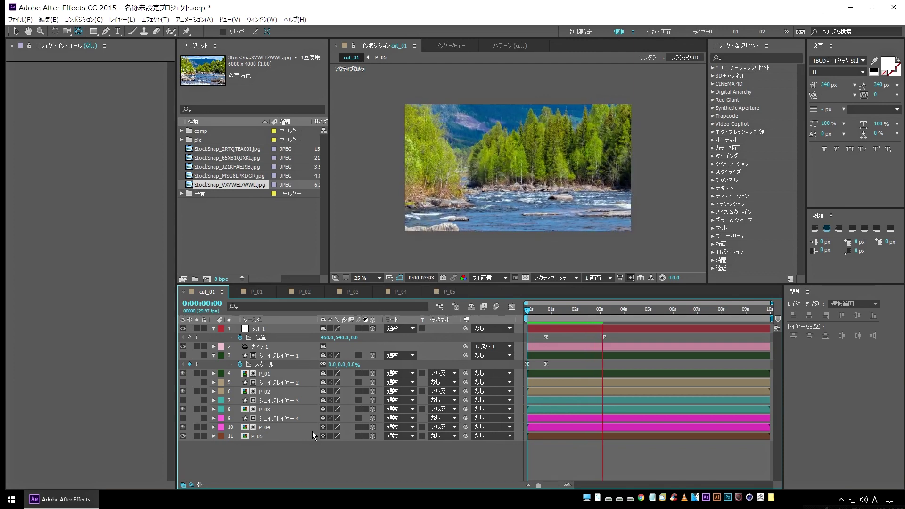
key(space)
drag(542, 315, 575, 315)
click(306, 291)
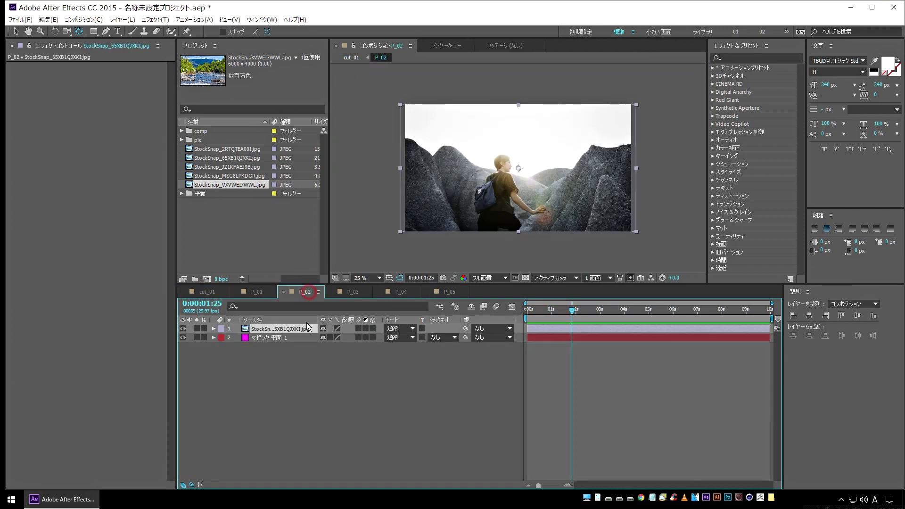
Scale the hiker photo in P_02 to 39.2% and shift it slightly left.
key(s)
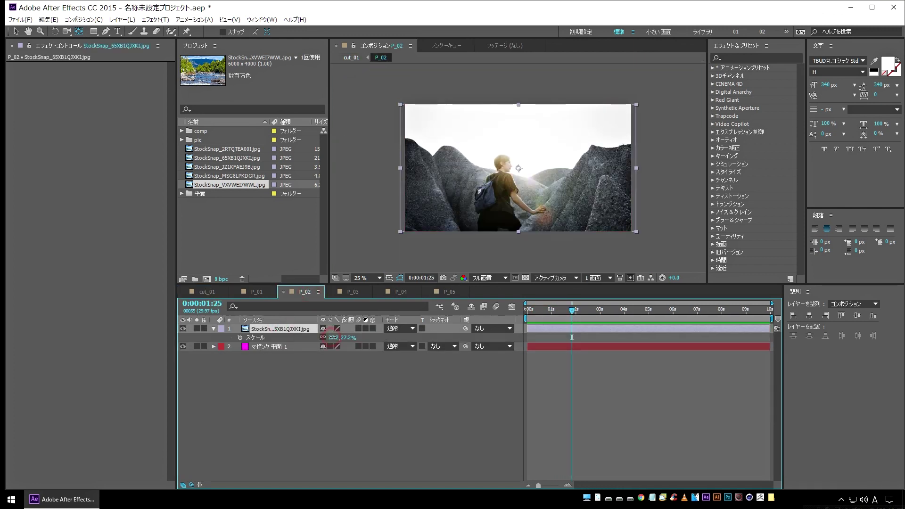
drag(332, 337, 345, 338)
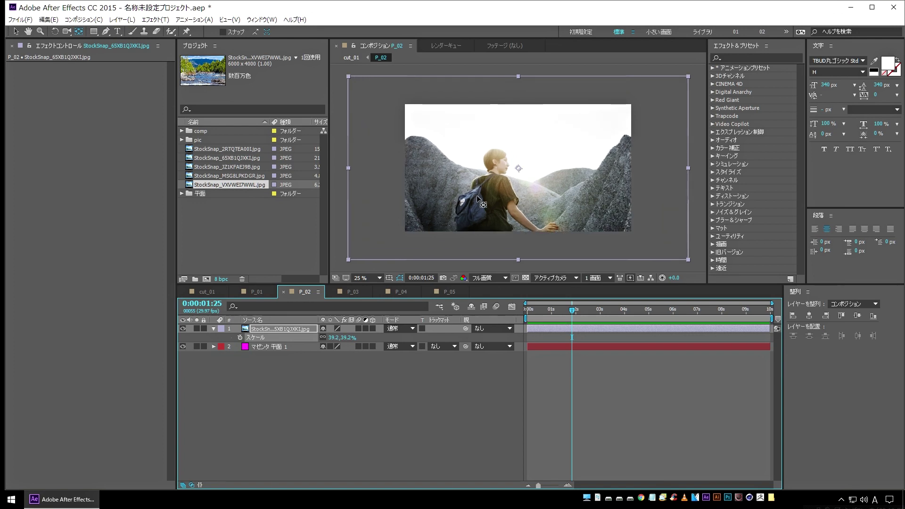
key(v)
drag(483, 188, 460, 190)
Check in cut_01, nudge the hiker photo slightly right and down, then return to cut_01's start.
click(206, 292)
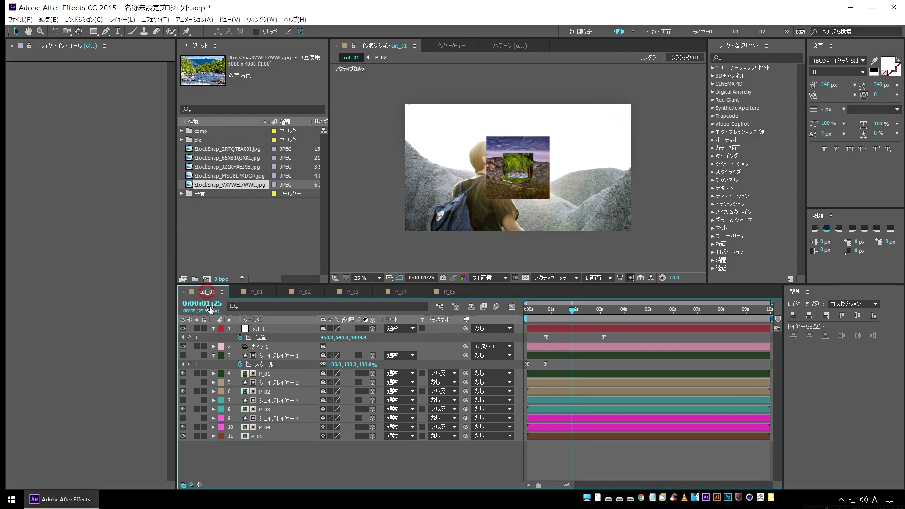
click(301, 293)
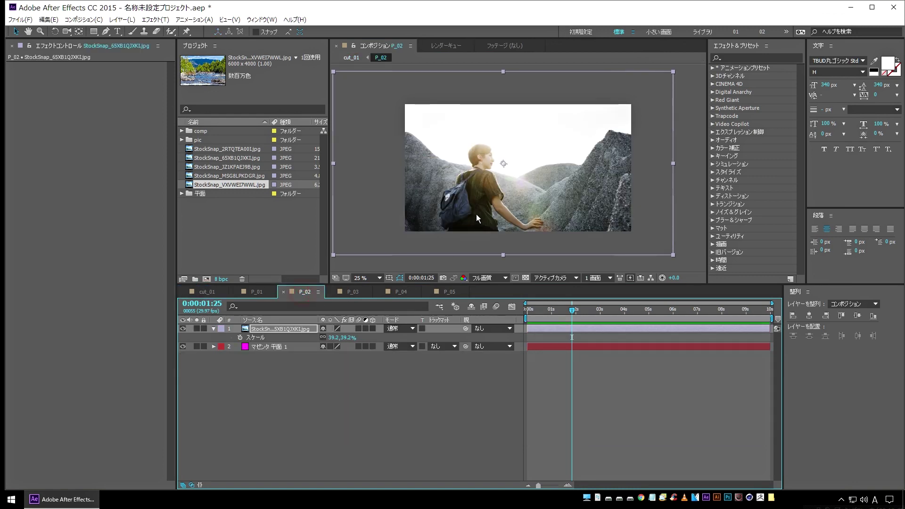
drag(479, 202, 481, 208)
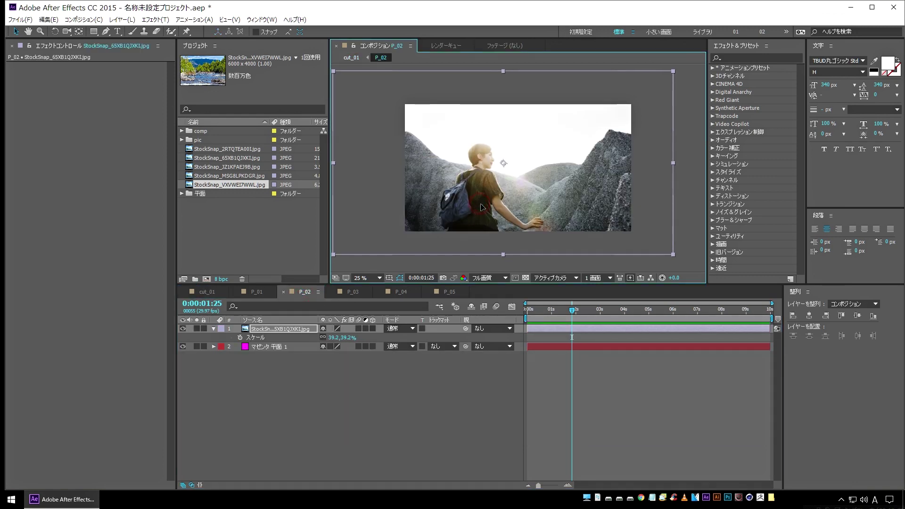
click(215, 292)
key(Home)
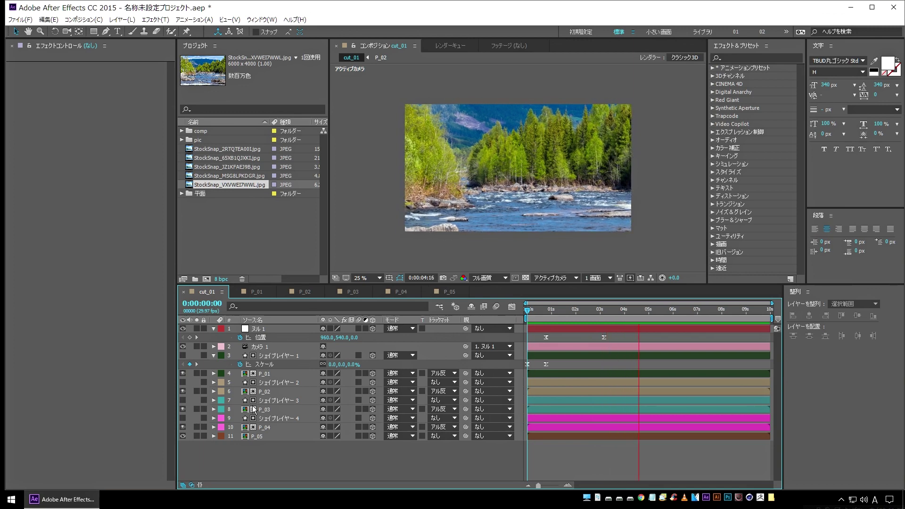
key(space)
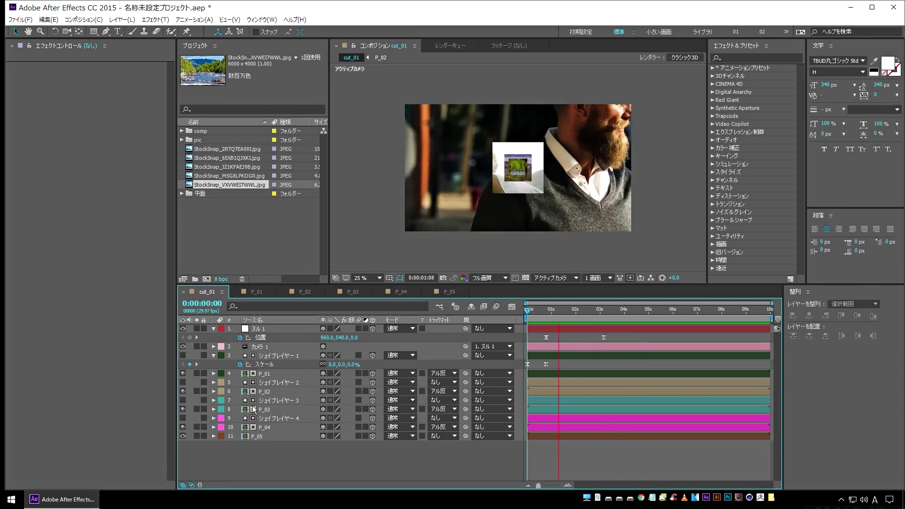